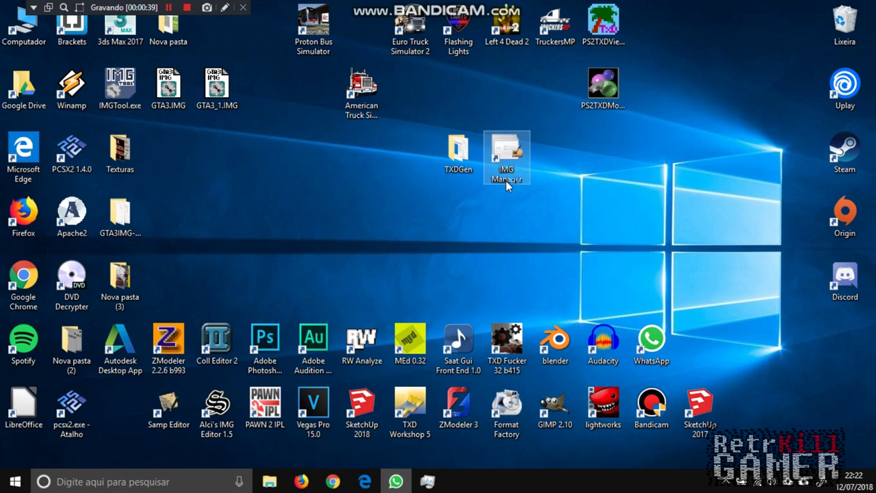
Step: Launch IMG Manager and open the Vídeo folder on the local C: drive
double_click(507, 175)
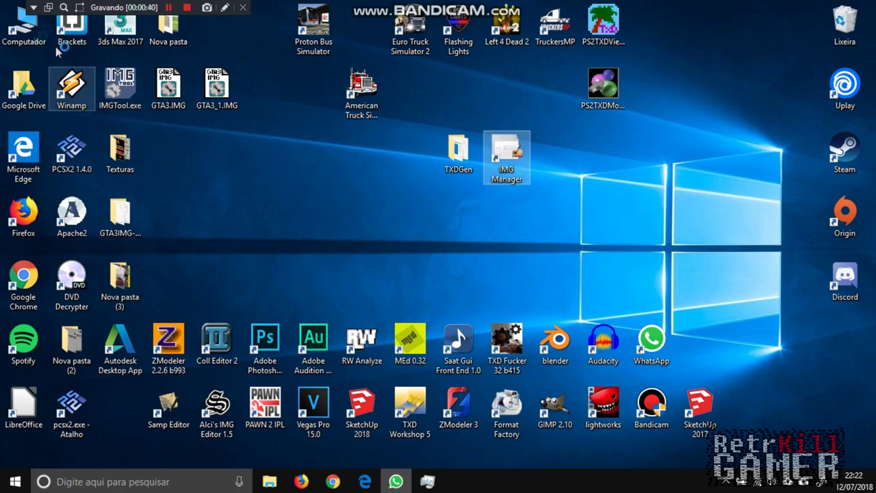
double_click(24, 26)
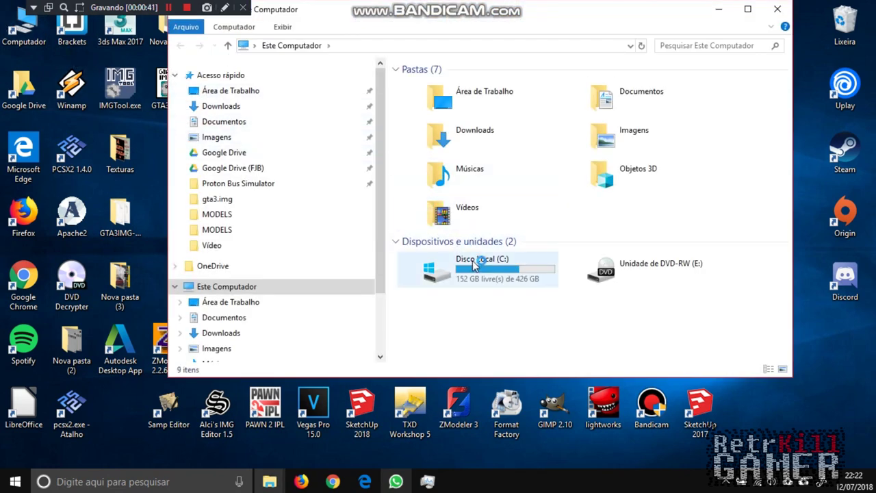
double_click(472, 263)
right_click(479, 261)
click(441, 224)
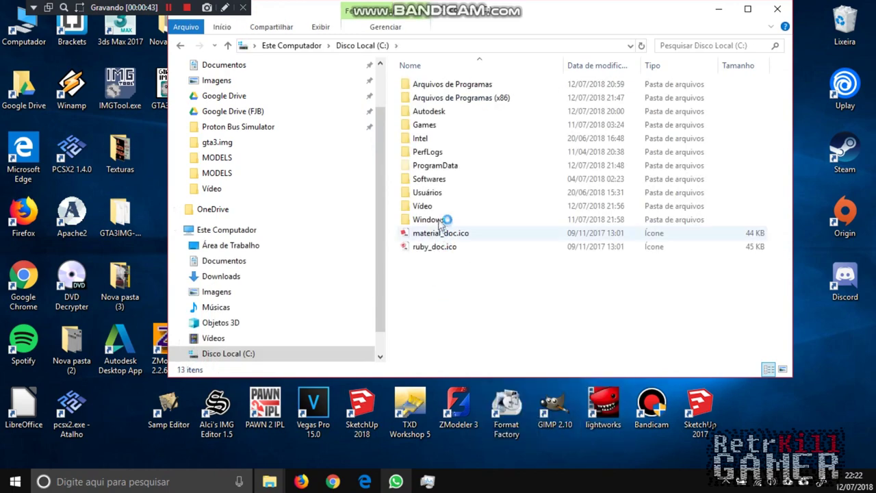
double_click(441, 206)
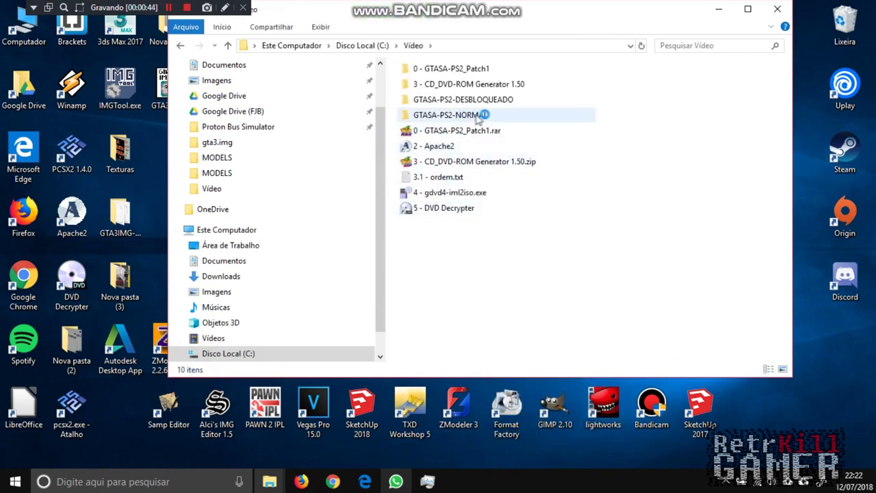
Step: Locate the GTA3.IMG archive in GTASA-PS2-DESBLOQUEADO\SAN_ANDREAS\MODELS and return to IMG Manager
drag(557, 14, 415, 61)
double_click(335, 157)
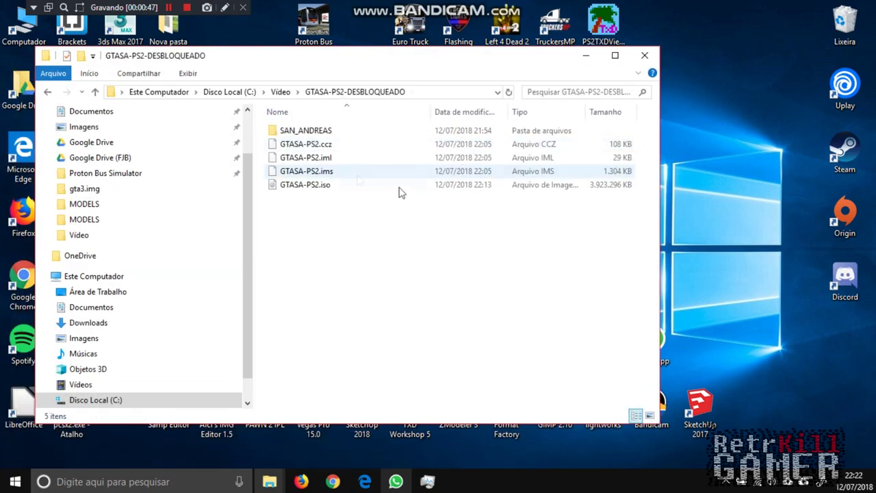
double_click(326, 131)
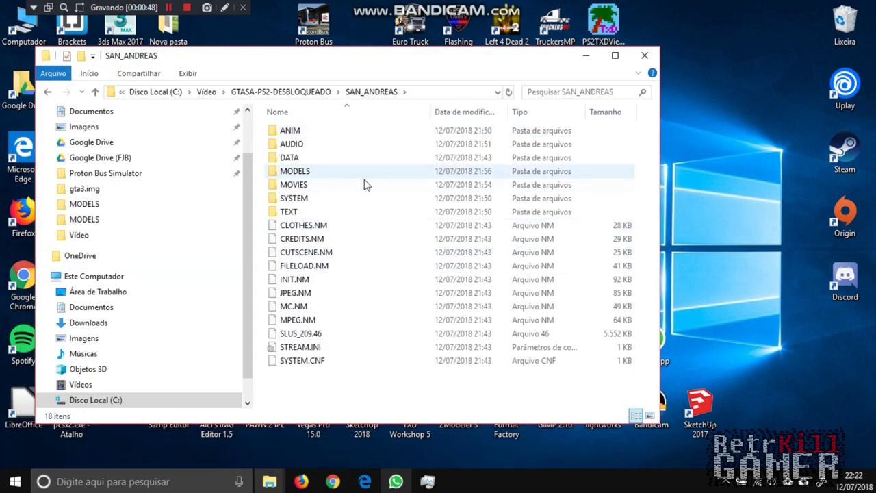
double_click(298, 171)
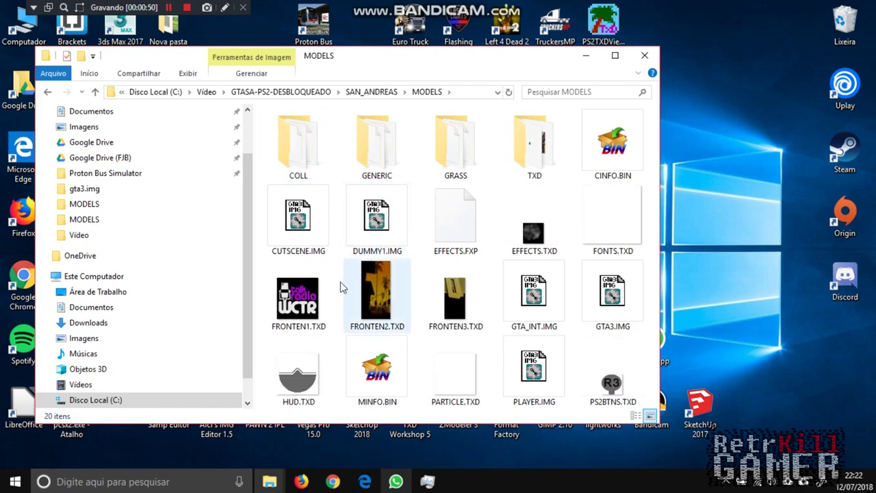
click(381, 216)
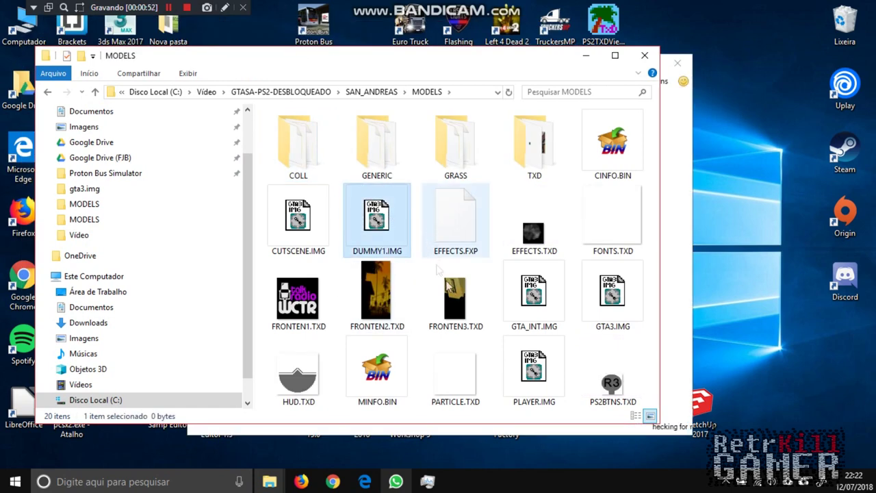
click(595, 301)
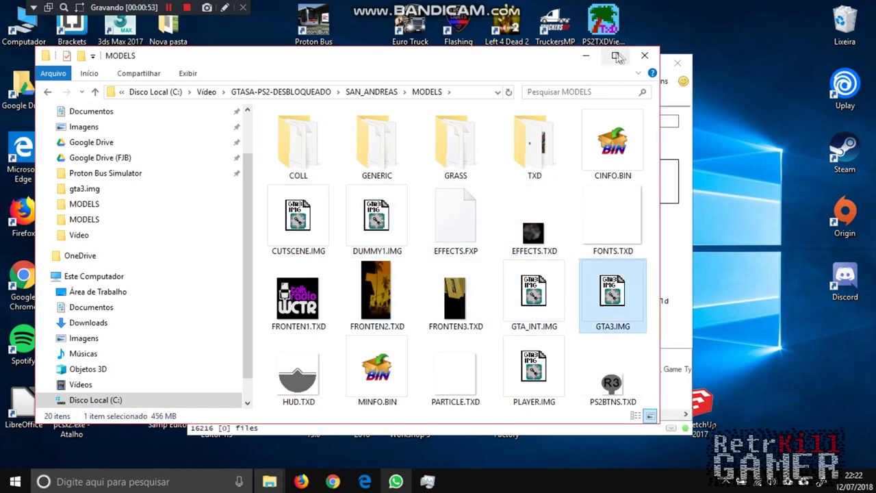
click(584, 58)
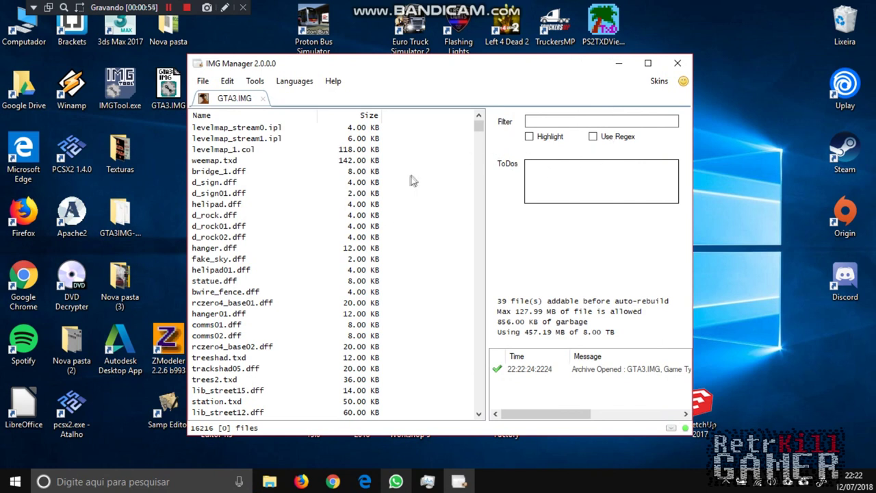
Step: Select all files in the GTA3.IMG archive and start exporting them
click(258, 128)
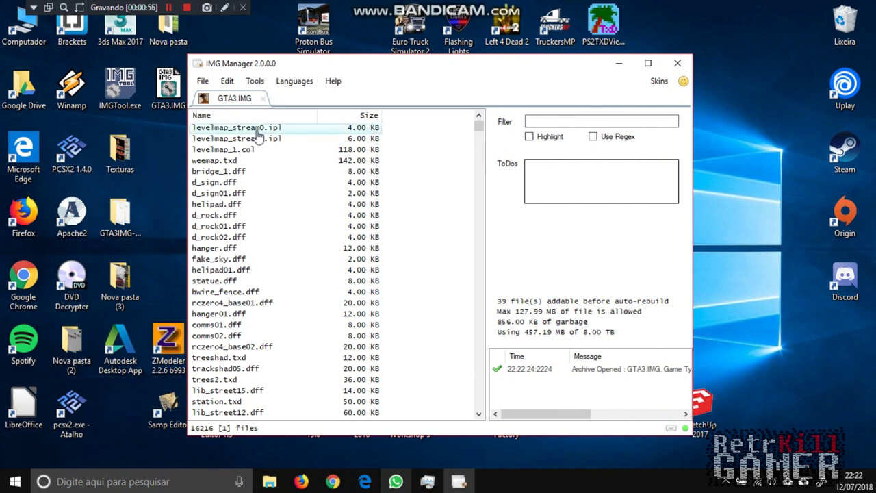
key(ctrl+a)
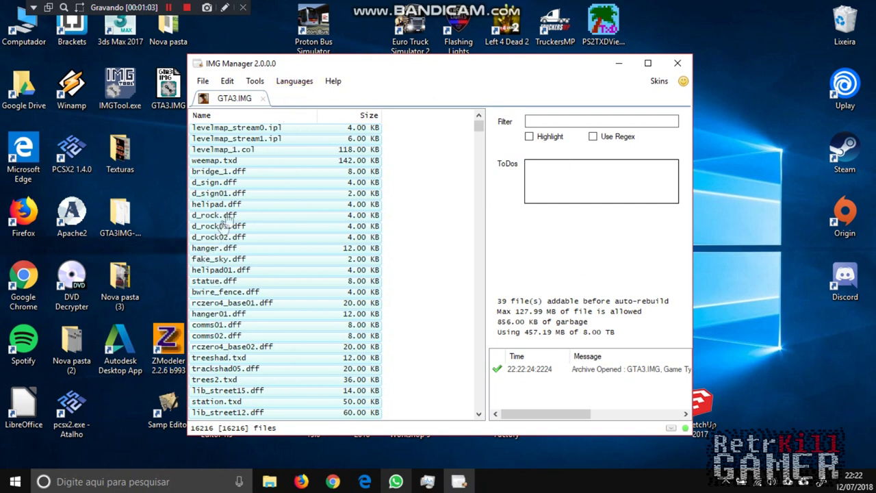
right_click(213, 187)
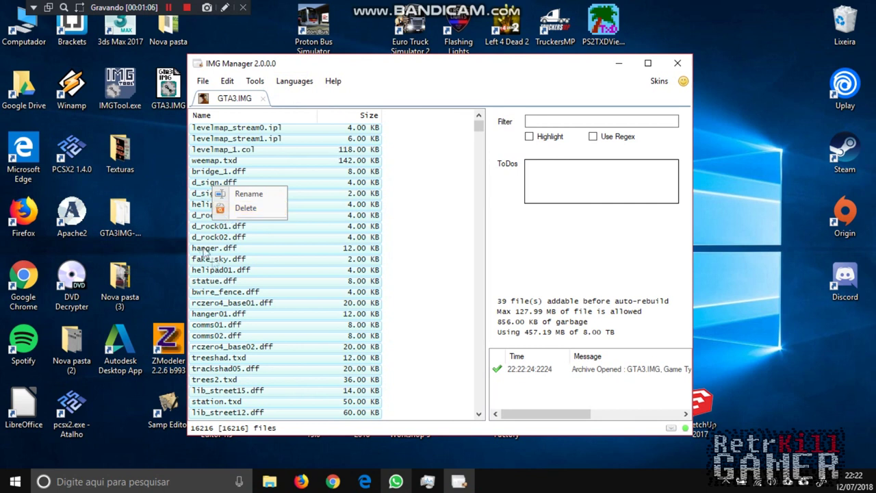
click(203, 82)
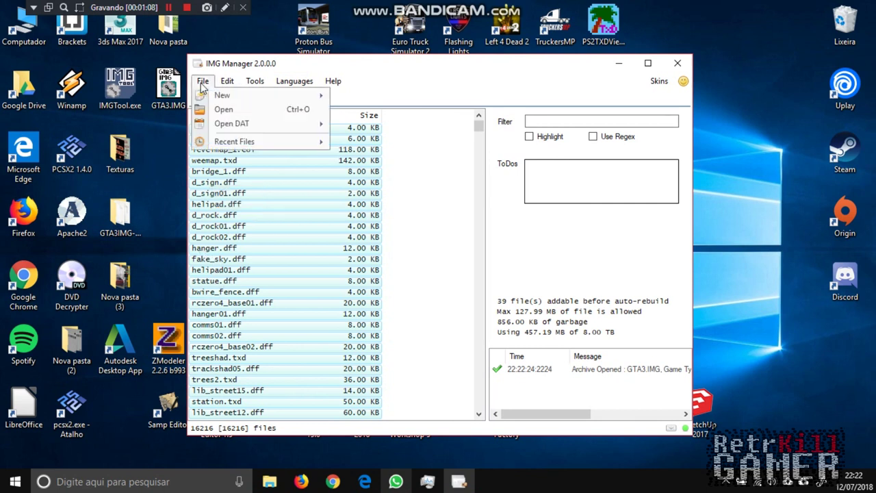
mouse_move(284, 125)
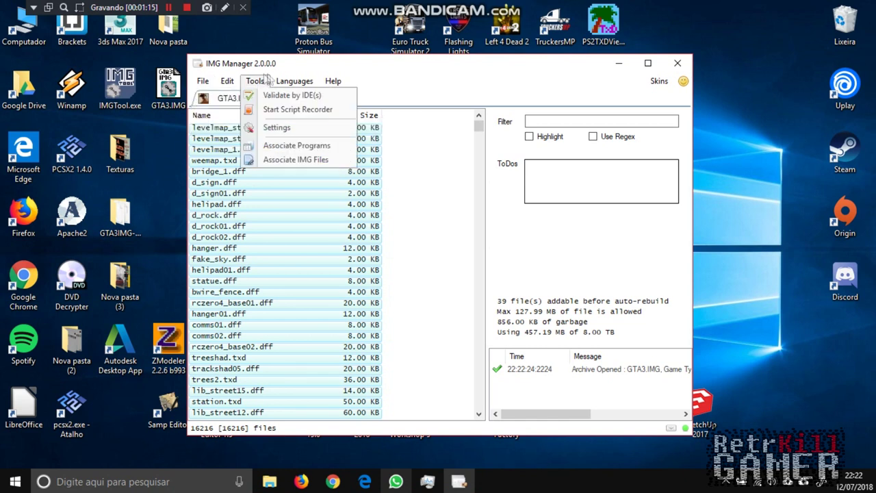
mouse_move(254, 82)
mouse_move(226, 82)
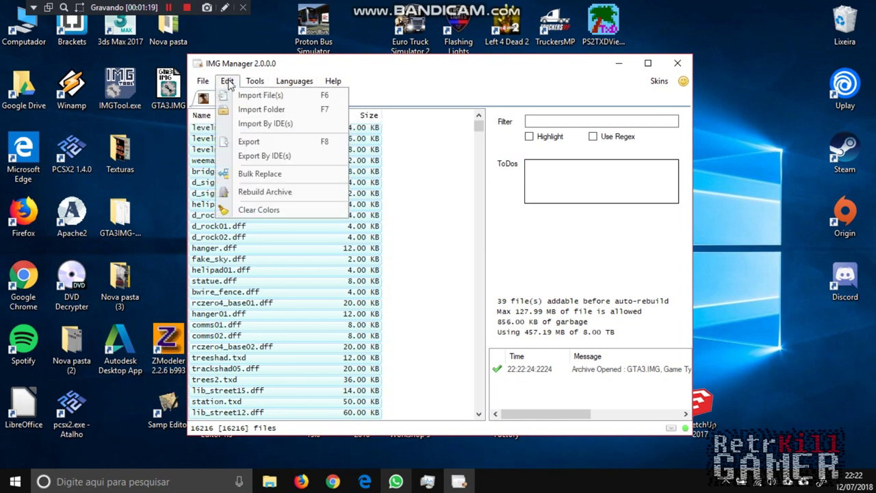
click(266, 143)
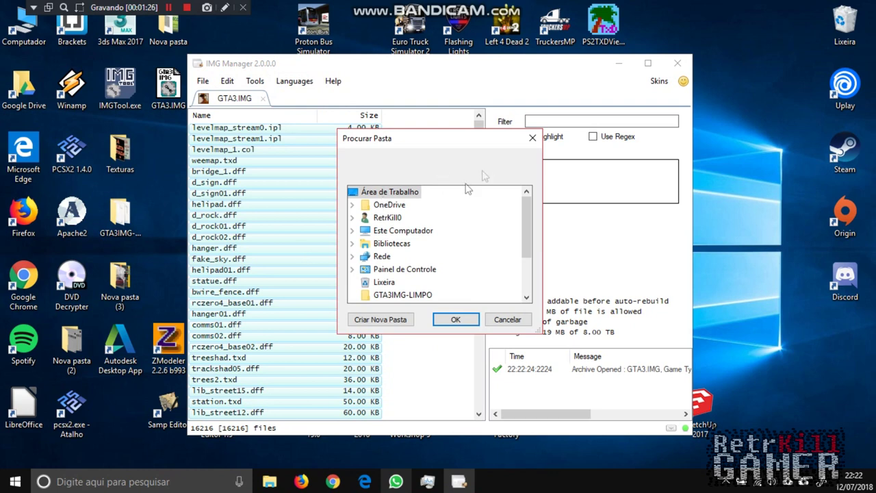
Step: Pick the GTA3IMG-LIMPO folder as the export destination and look through the files it contains
scroll(390, 237, down, 2)
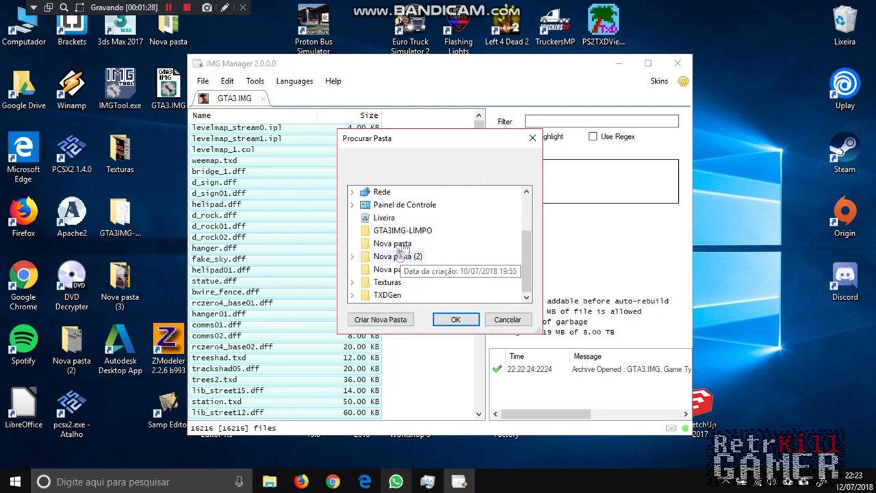
click(401, 230)
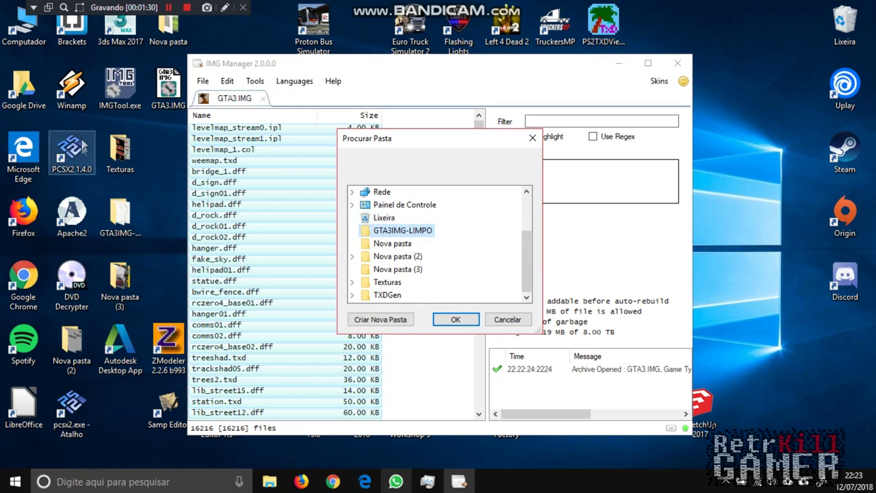
double_click(123, 216)
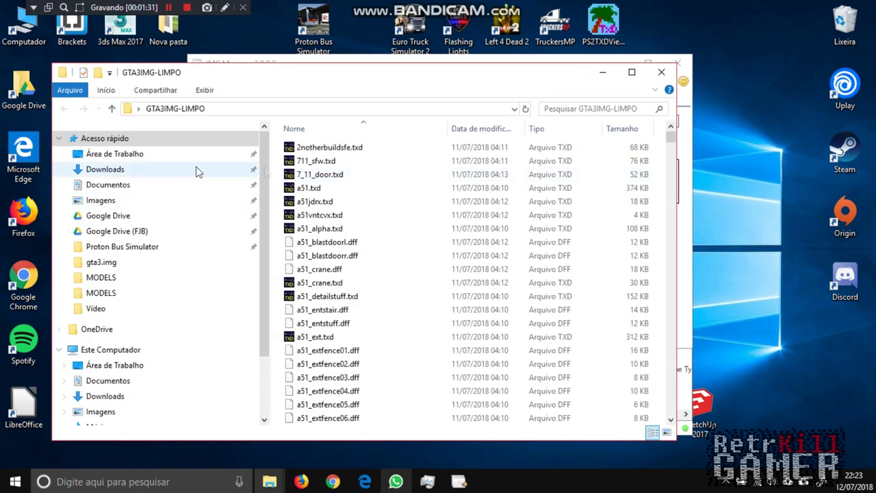
scroll(371, 171, down, 20)
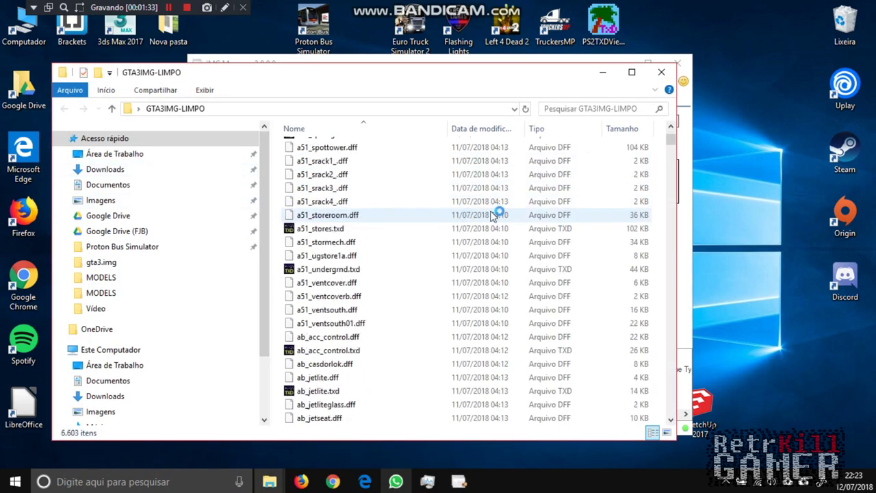
click(661, 72)
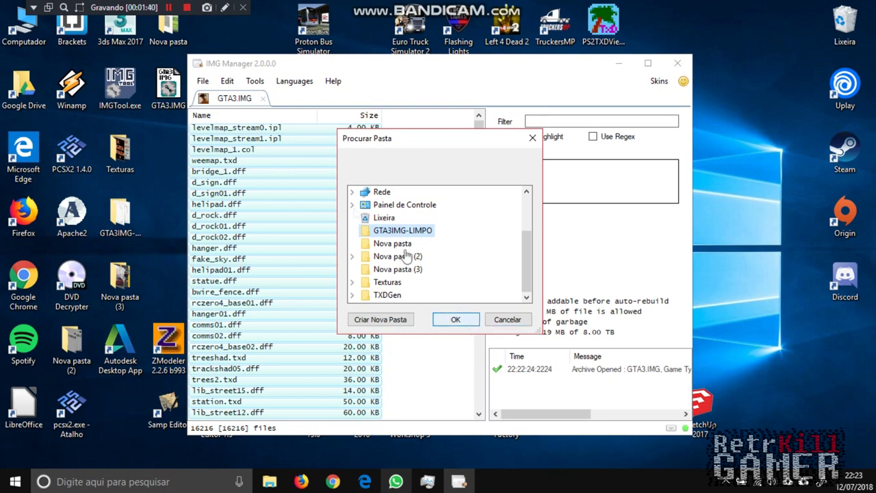
Step: Create a new folder on the desktop and try to use it as the export destination
right_click(151, 168)
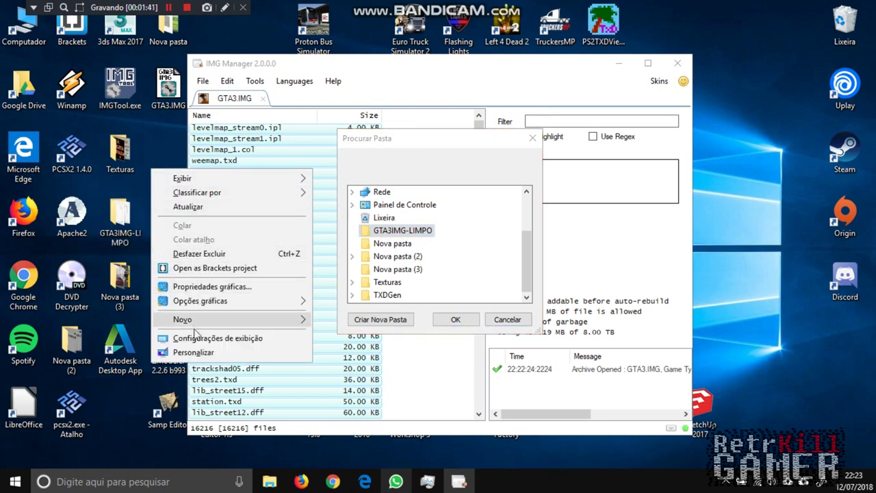
mouse_move(195, 321)
click(339, 321)
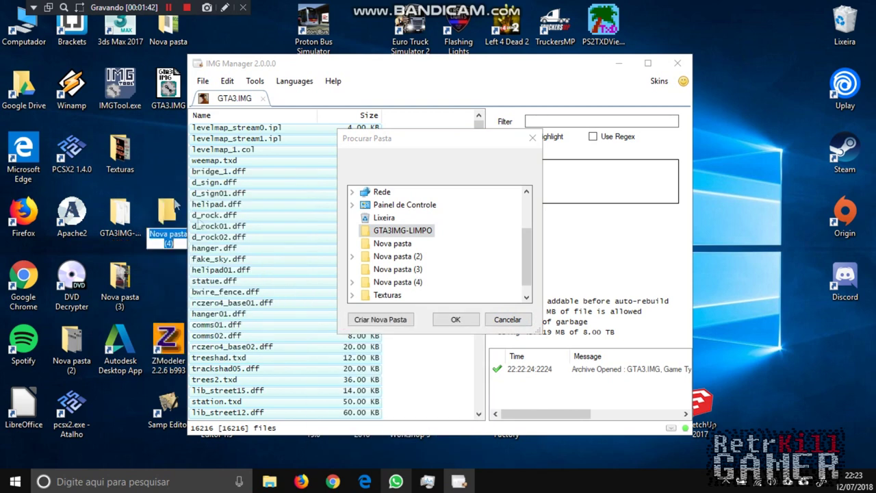
key(Return)
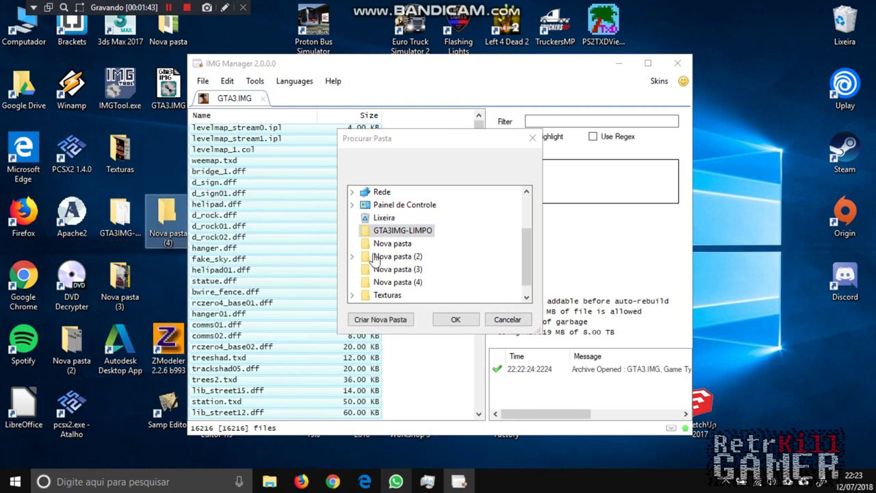
click(419, 283)
click(454, 320)
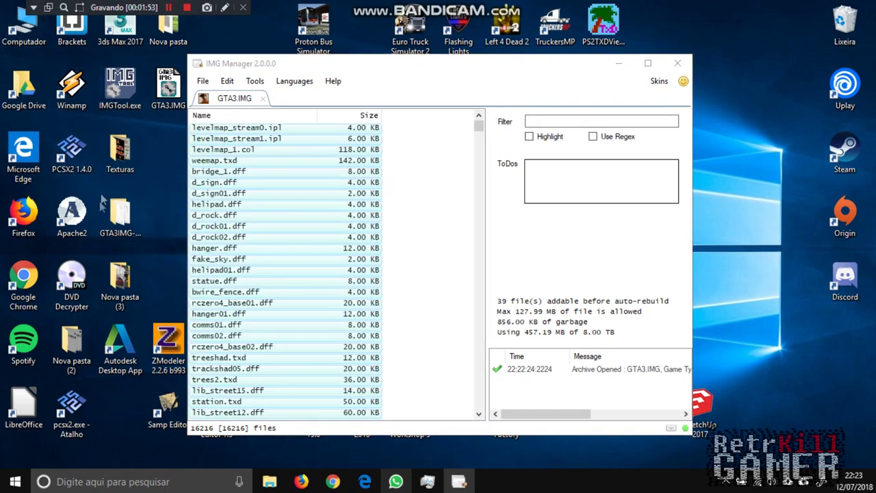
Step: Move the IMG Manager window aside and view the GTA3.IMG file in the MODELS folder
drag(262, 65, 327, 60)
click(168, 96)
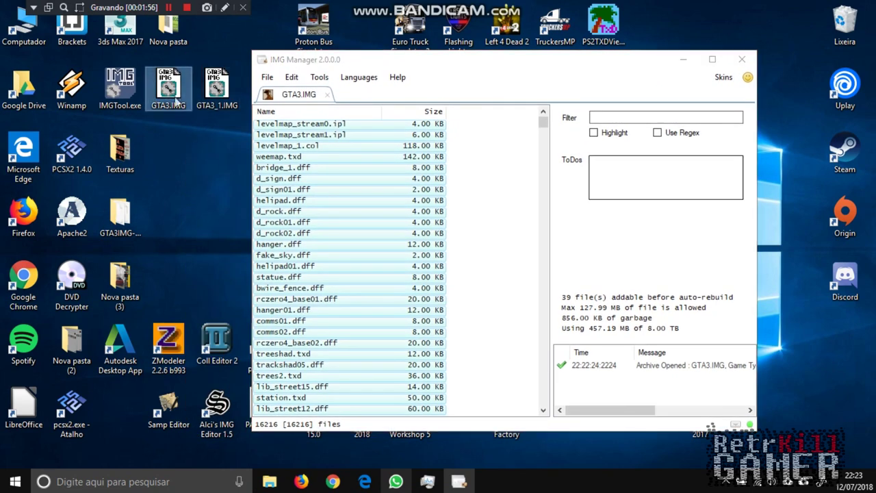
click(269, 481)
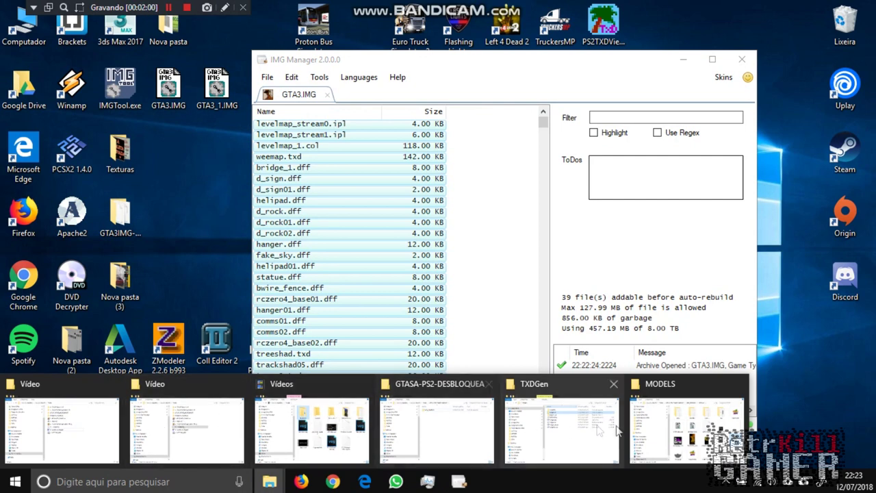
click(681, 430)
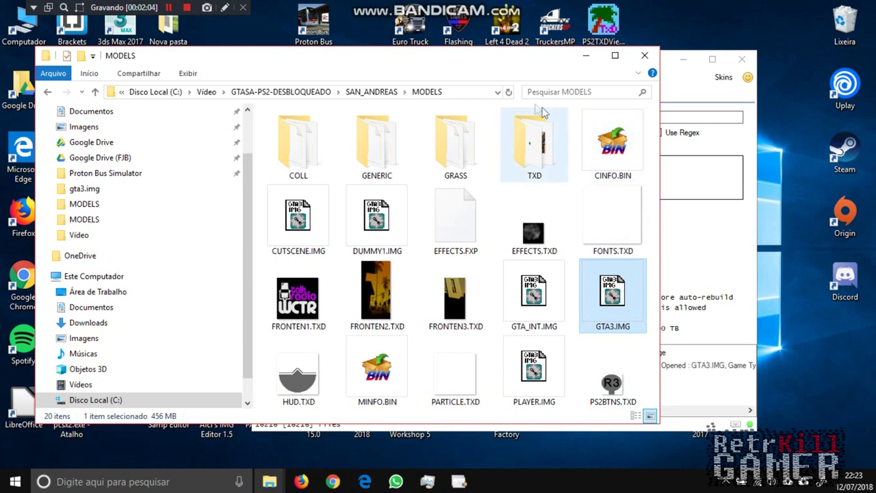
click(583, 57)
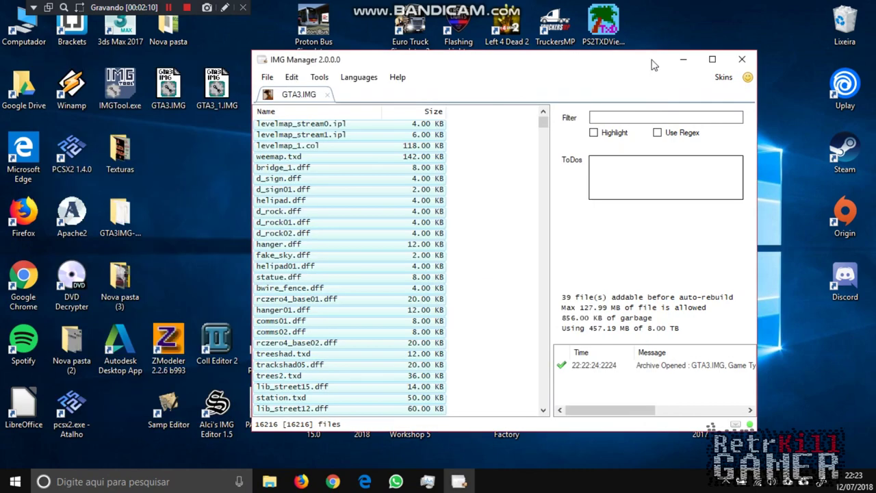
Step: View the Texturas folder and Este Computador, and minimize all open windows to clear the desktop
click(688, 62)
double_click(120, 149)
double_click(23, 22)
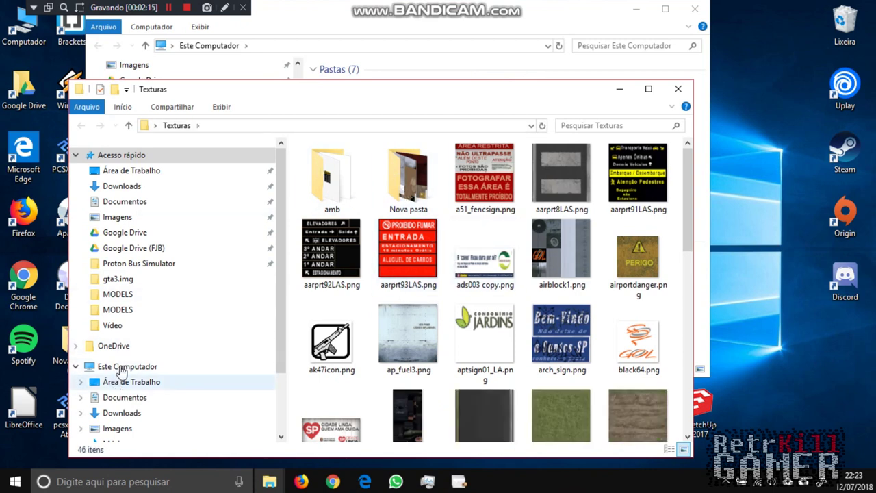
click(121, 366)
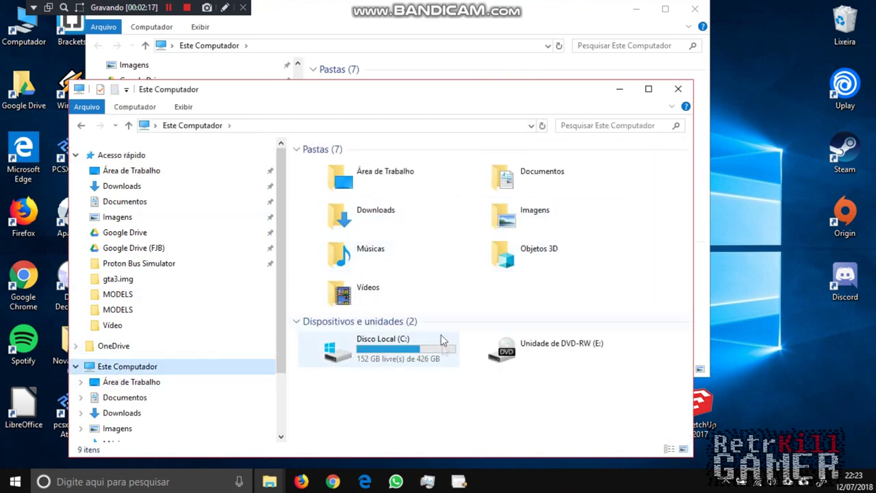
click(615, 94)
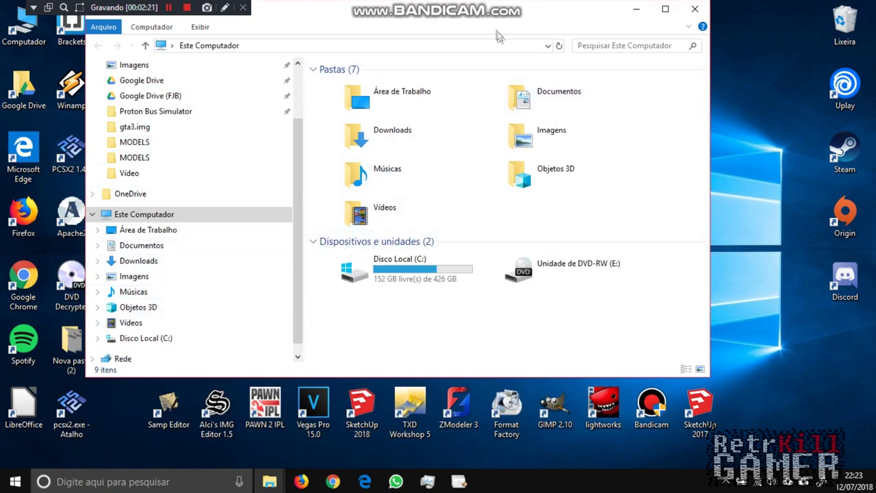
drag(492, 20, 583, 87)
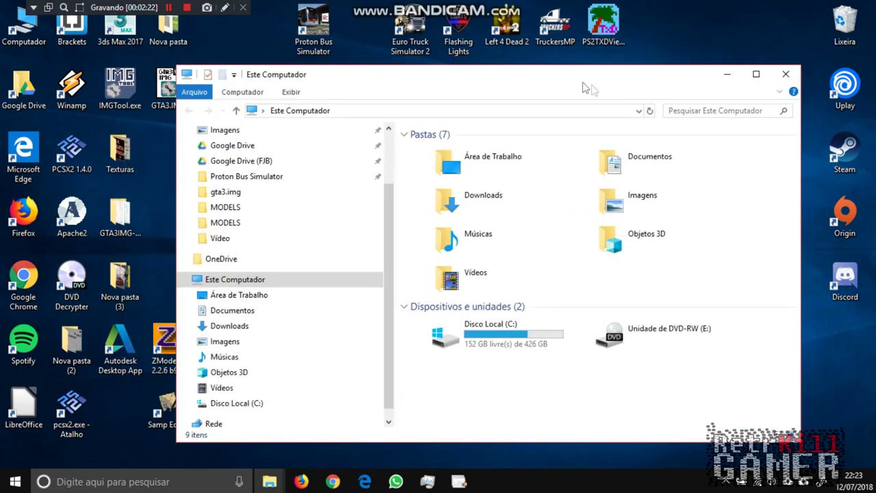
click(725, 76)
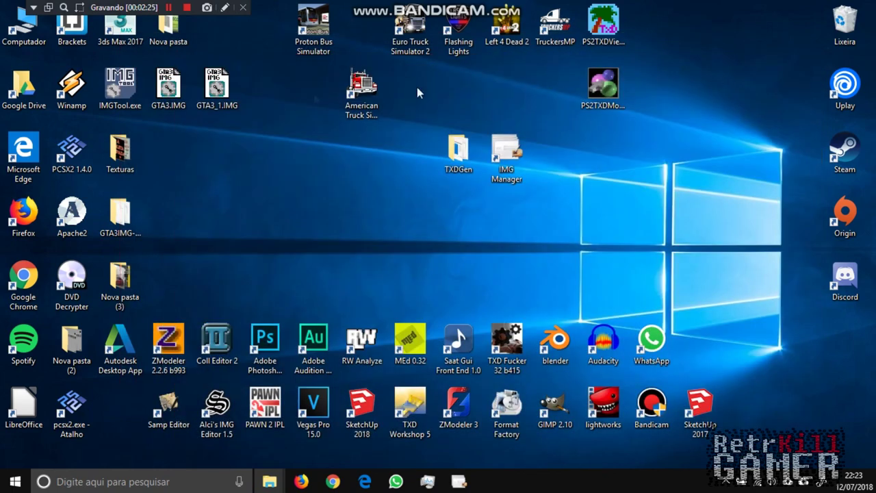
Step: Look through the custom images in the Texturas folder on the desktop and close it
double_click(121, 156)
scroll(619, 229, down, 5)
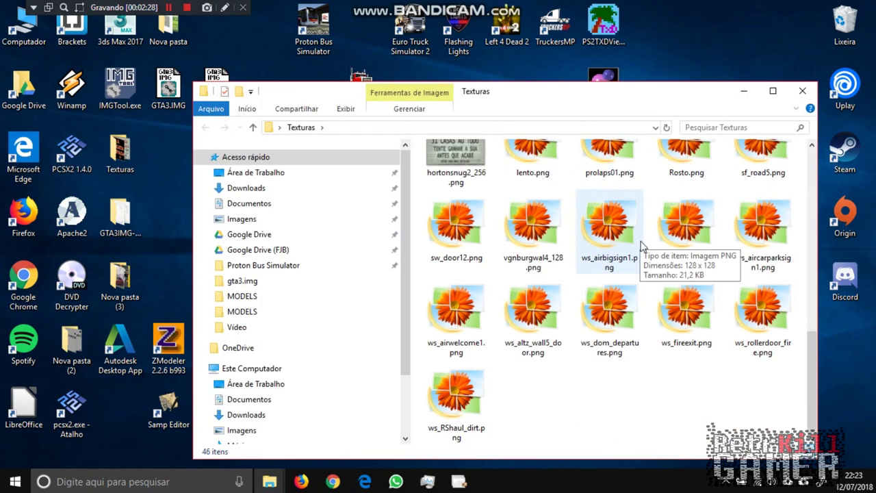
scroll(642, 253, up, 5)
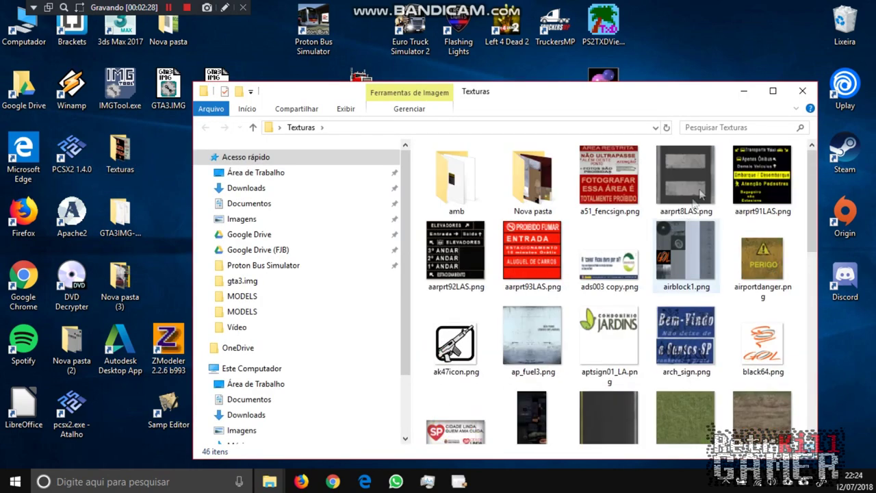
click(802, 92)
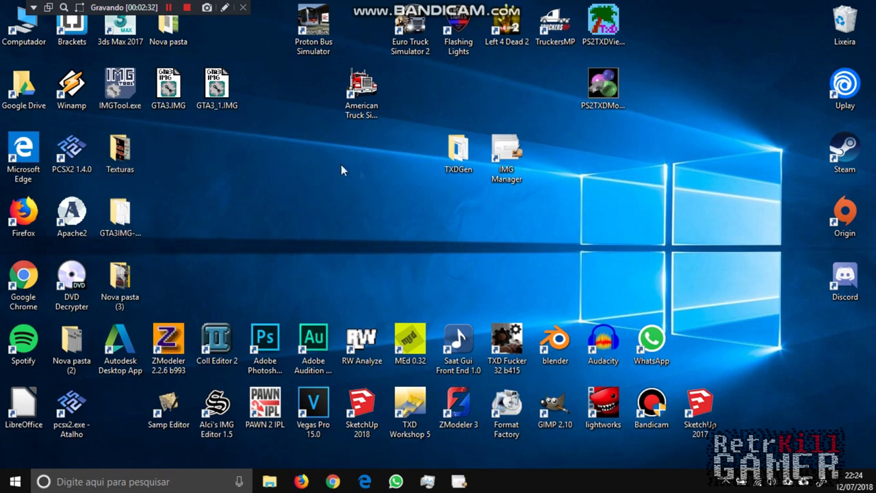
Step: Search the GTA3IMG-LIMPO folder for "airpo" and look through the matching files
double_click(120, 215)
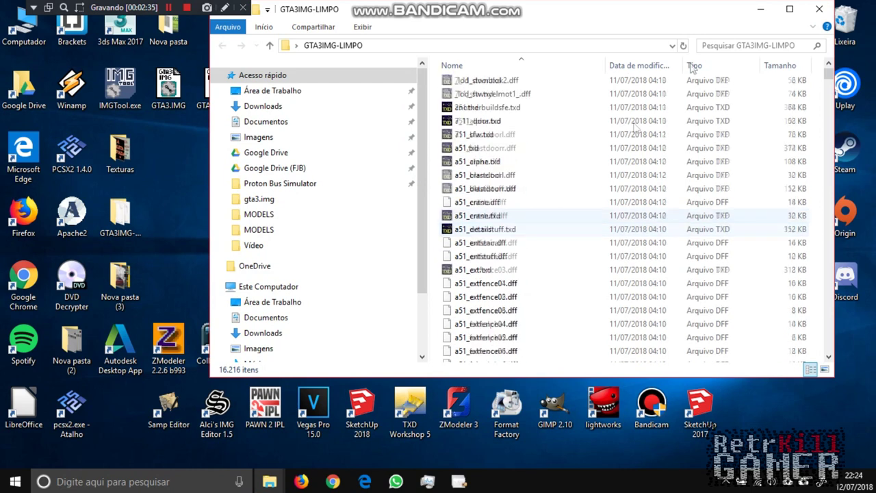
click(744, 46)
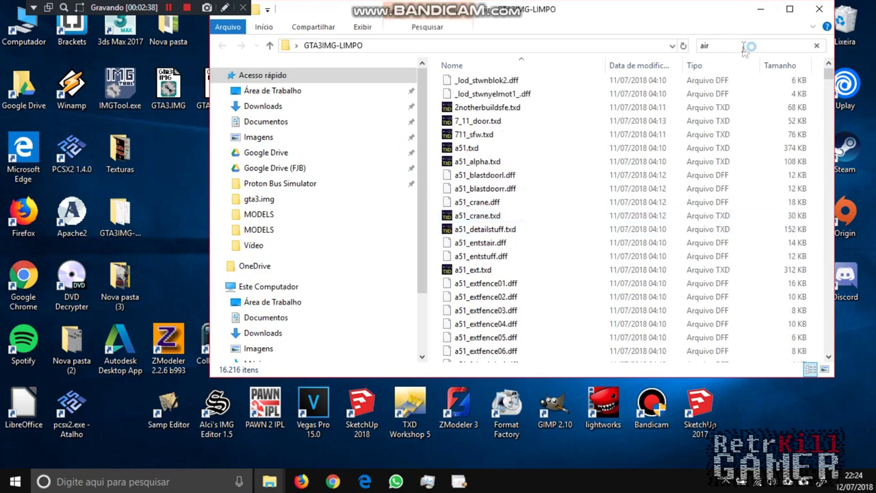
text(airpo)
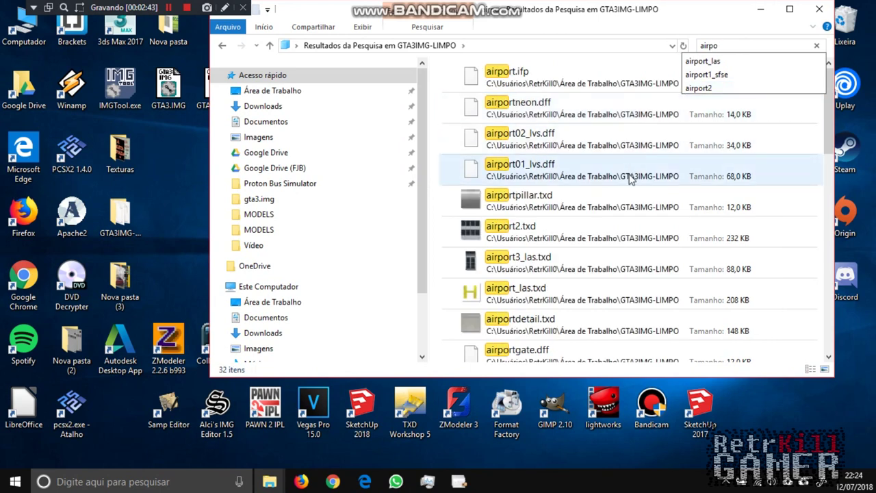
scroll(631, 178, down, 4)
scroll(631, 192, down, 8)
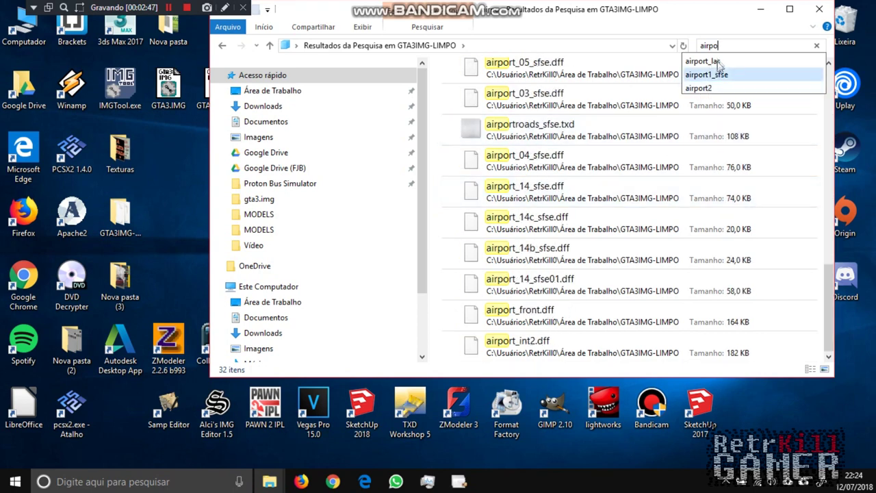
Step: Search the GTA3IMG-LIMPO folder for "deta" and look through the matching files
text(de)
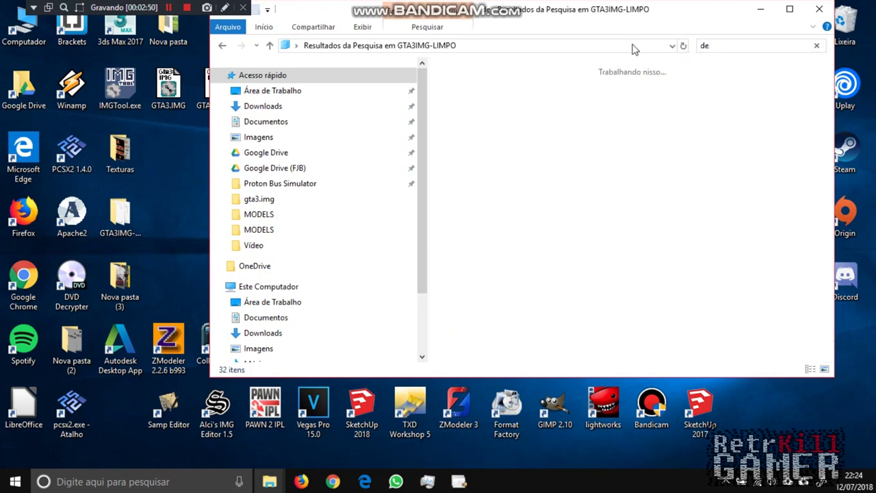
text(ta)
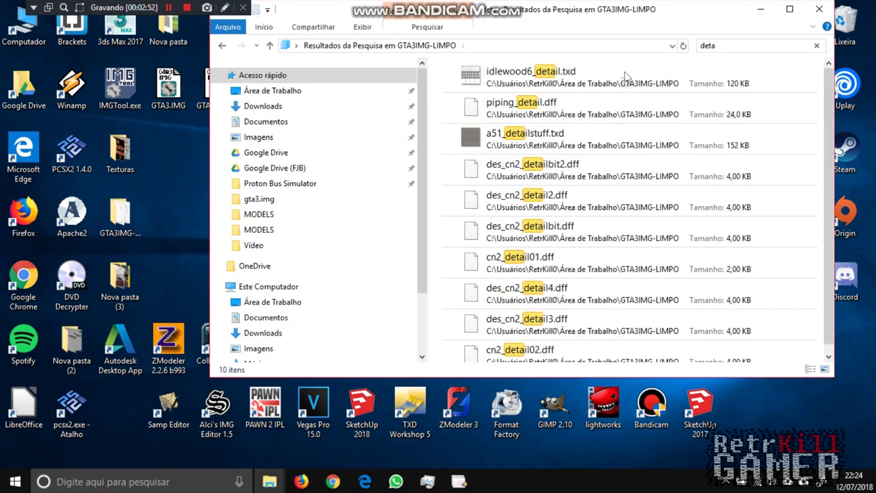
scroll(581, 134, down, 1)
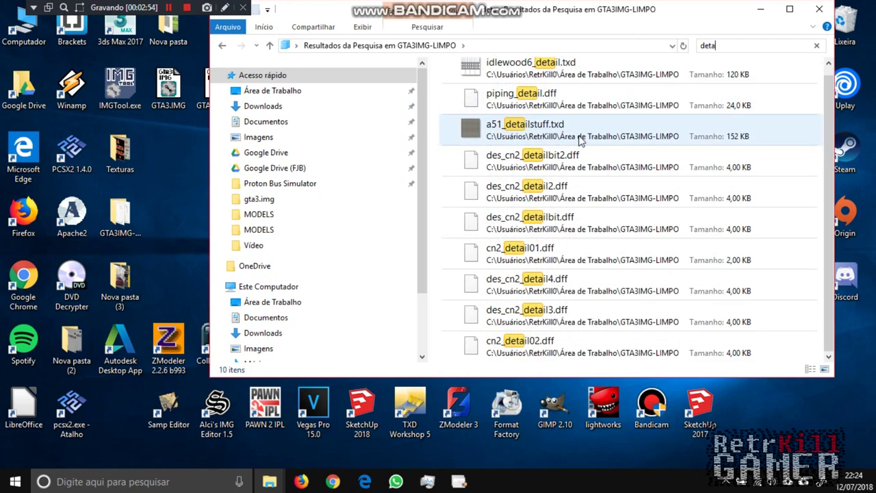
scroll(588, 148, up, 1)
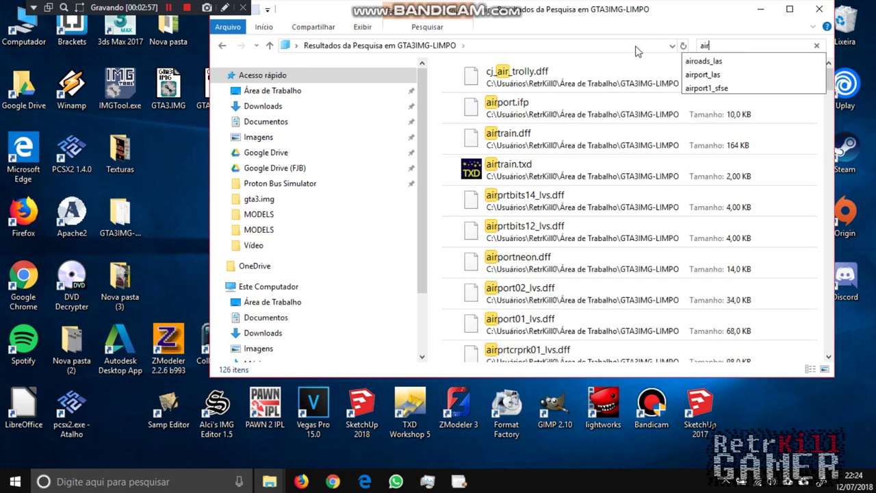
Step: Search GTA3IMG-LIMPO for "air", copy the airportdetail.txd file and close the folder
scroll(594, 175, down, 3)
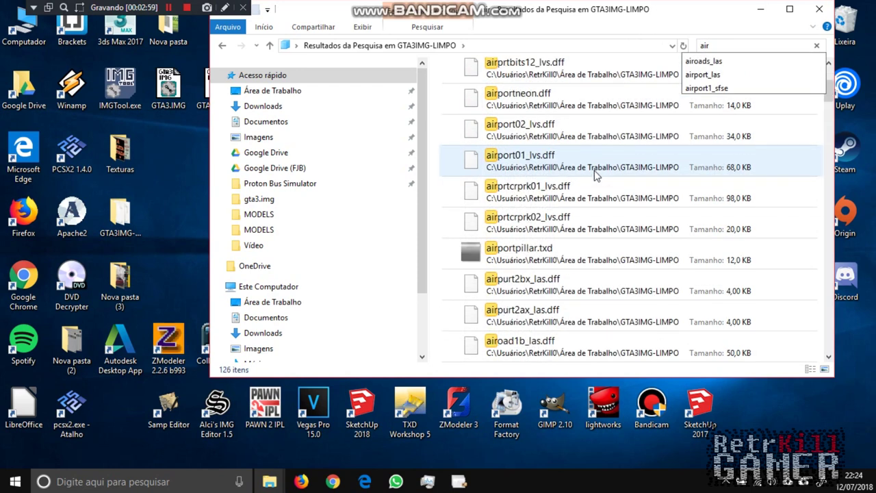
scroll(595, 178, down, 5)
scroll(599, 180, down, 6)
scroll(605, 188, down, 1)
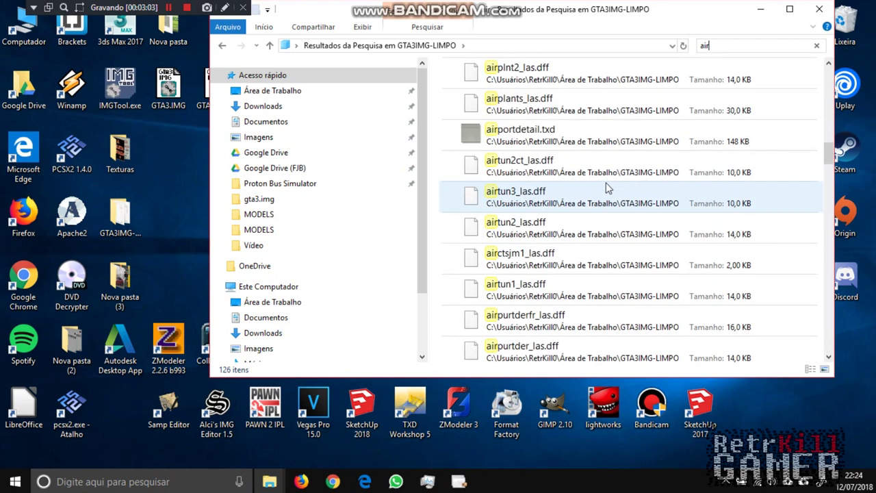
click(662, 135)
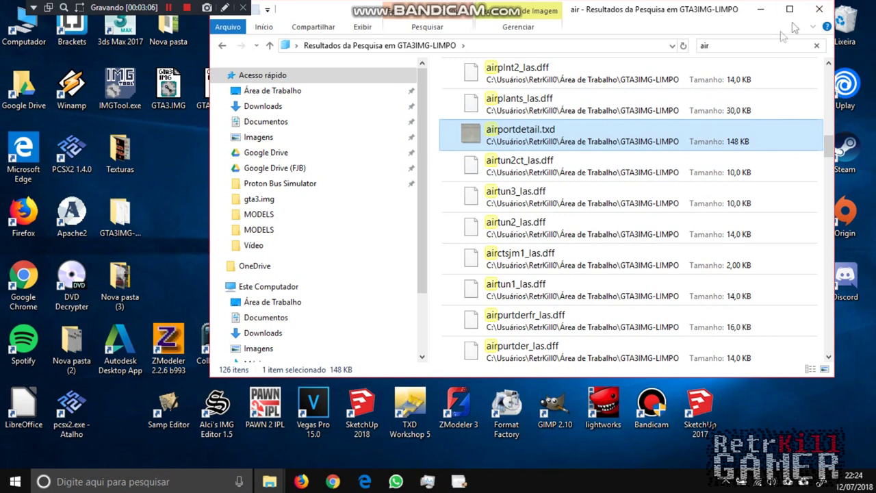
click(819, 11)
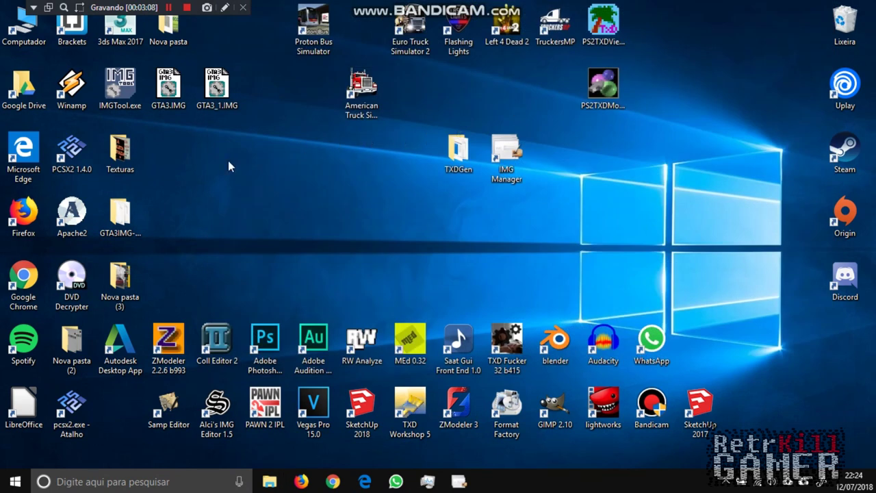
Step: Paste airportdetail.txd into the txdgen_in folder of TXDGen and open it in Magic.TXD
double_click(445, 163)
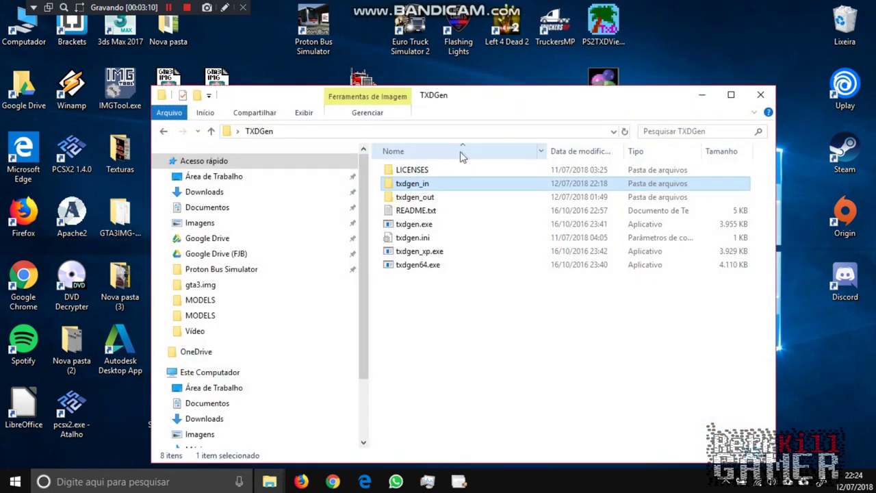
click(428, 186)
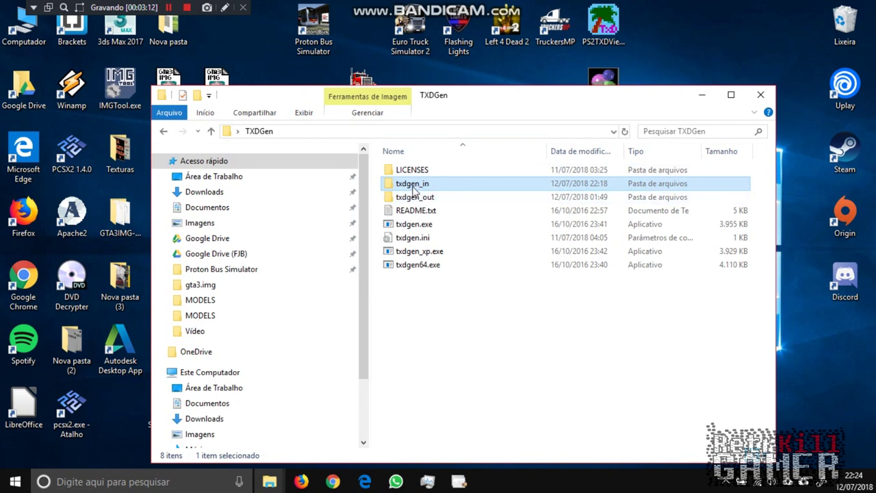
double_click(415, 185)
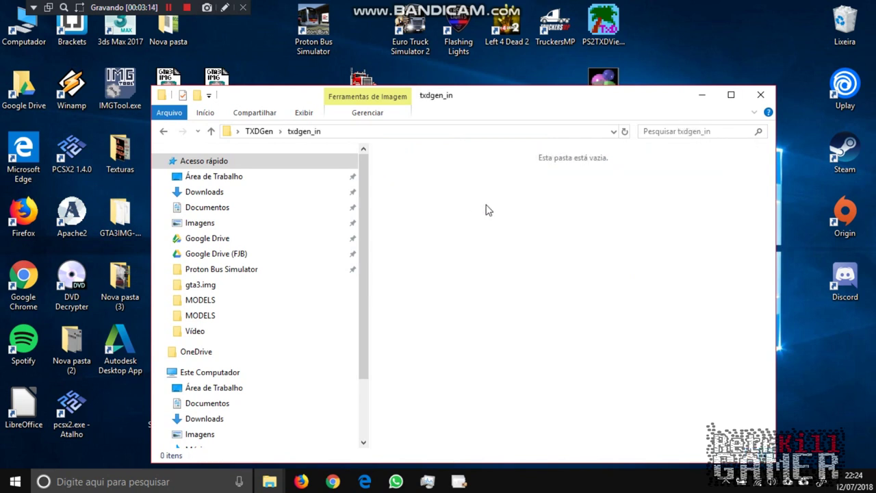
key(ctrl+v)
double_click(411, 184)
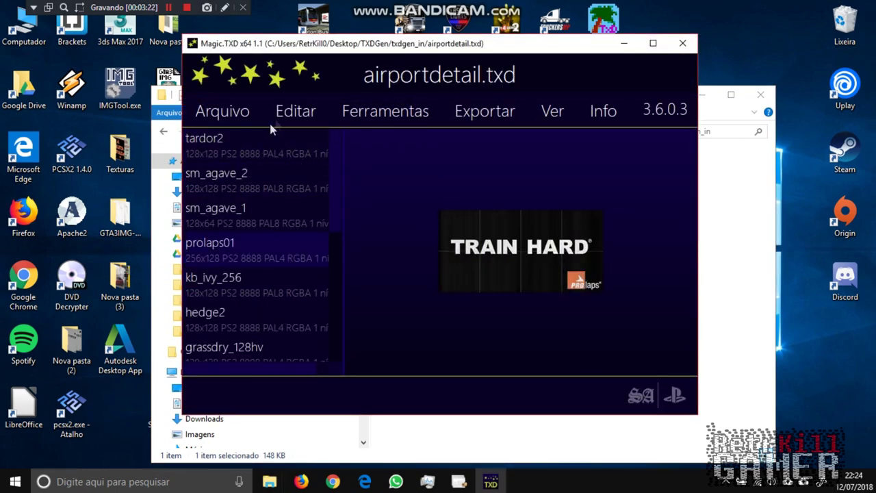
Step: Start replacing the prolaps01 texture and look for the replacement image in gta3.img and Este Computador
click(290, 120)
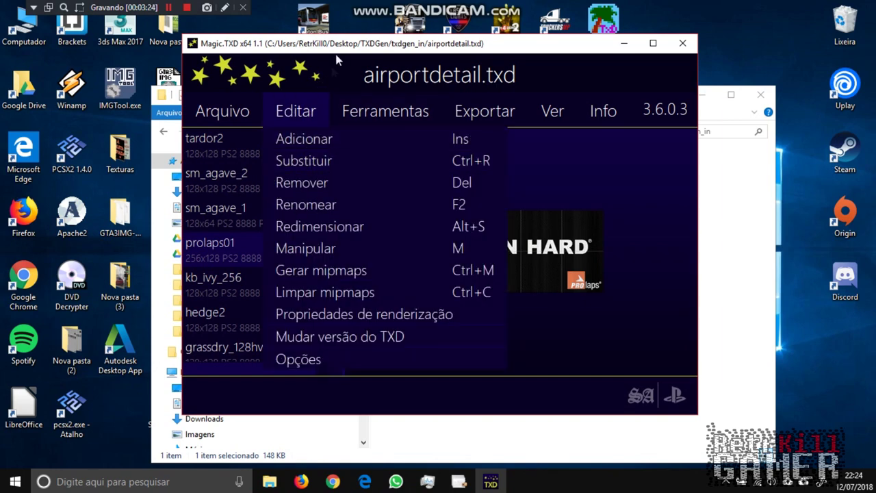
click(315, 158)
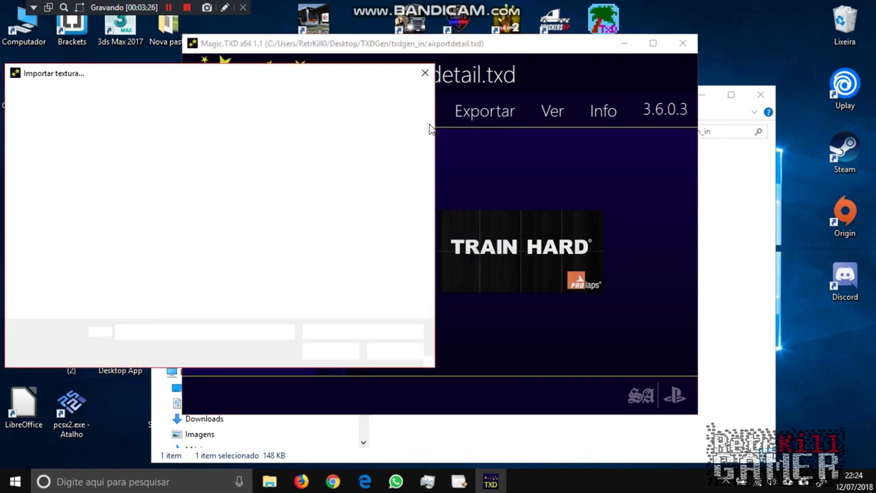
drag(262, 79, 606, 74)
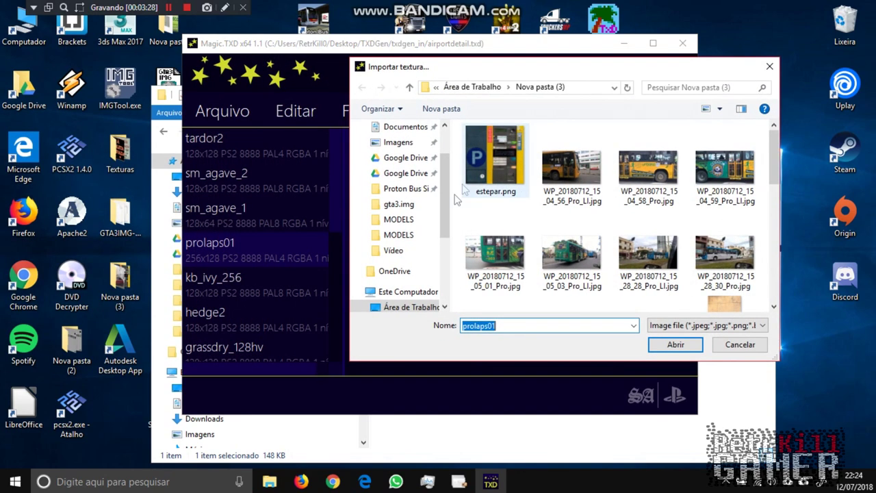
click(402, 207)
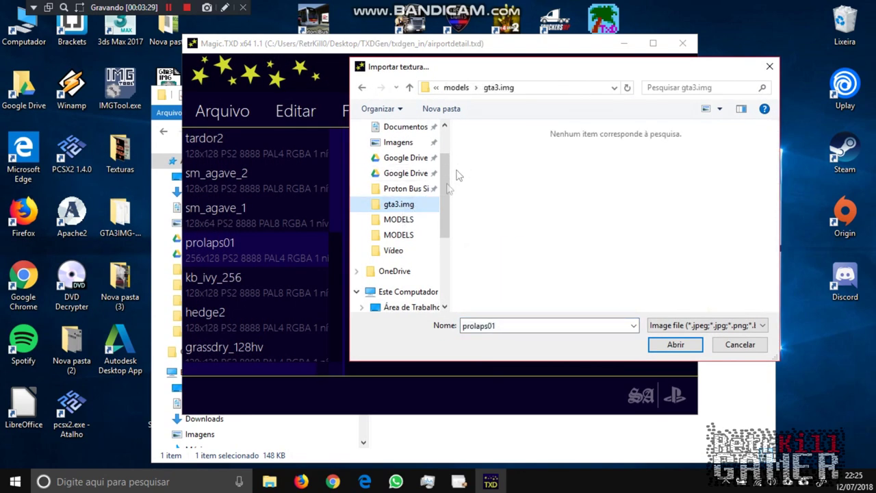
click(418, 293)
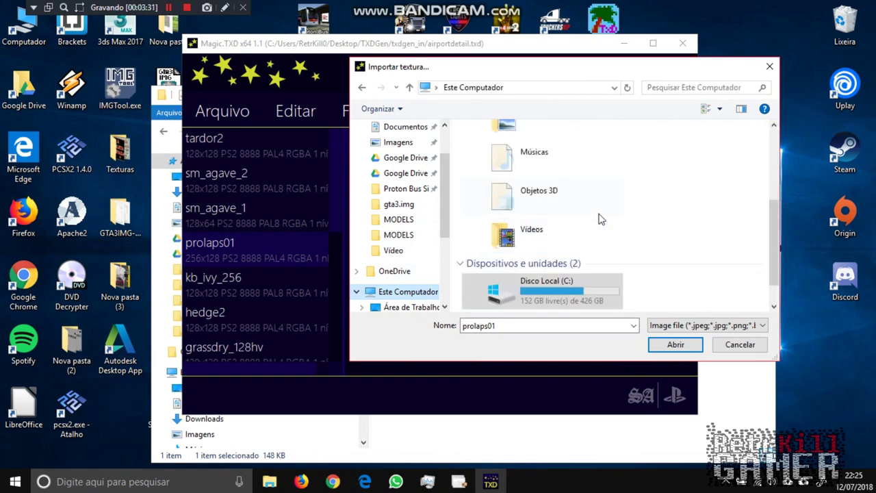
scroll(579, 216, up, 3)
scroll(579, 216, down, 5)
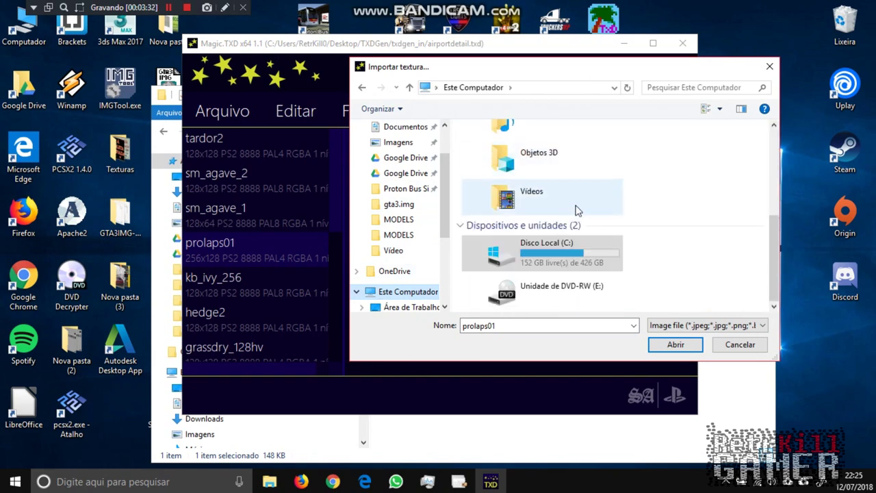
scroll(575, 209, up, 5)
scroll(546, 234, down, 5)
scroll(401, 168, up, 3)
Step: Choose prolaps01.png from the Texturas folder on the desktop as the replacement image
click(409, 152)
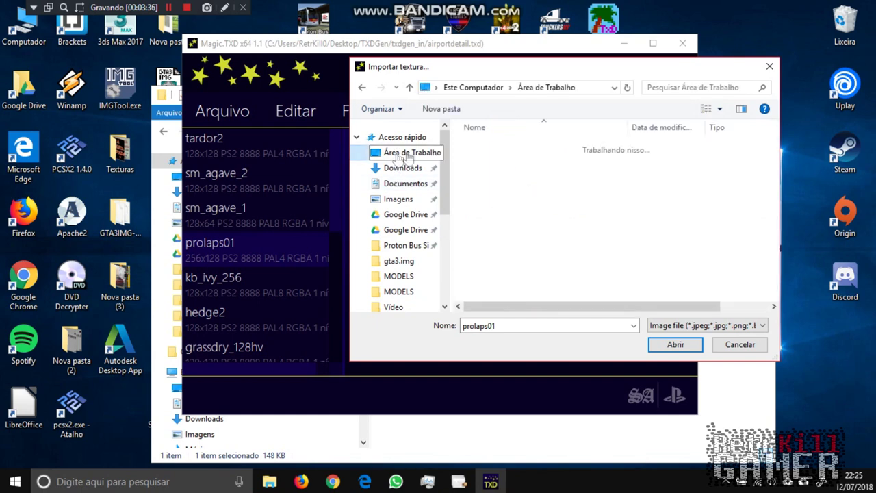
double_click(499, 200)
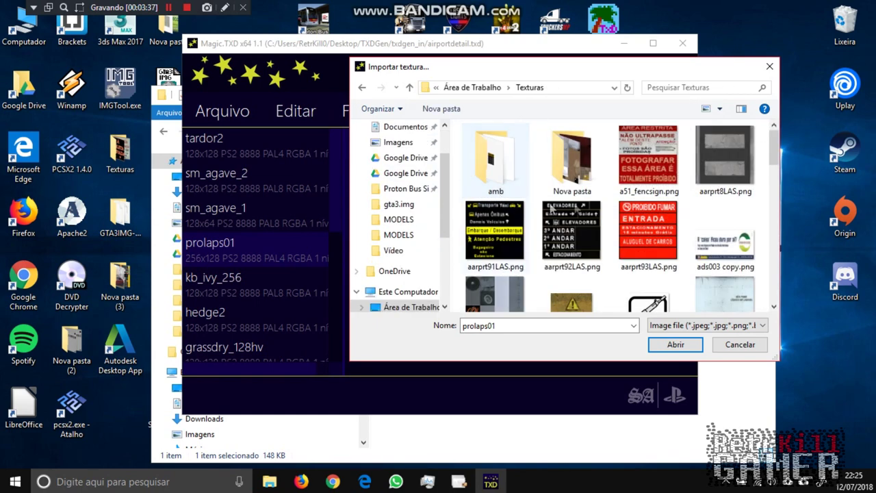
scroll(611, 213, down, 3)
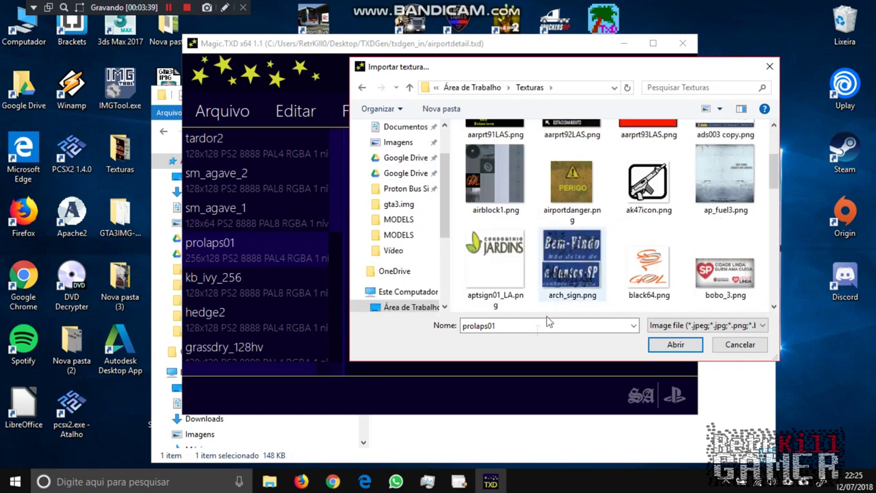
scroll(568, 281, down, 5)
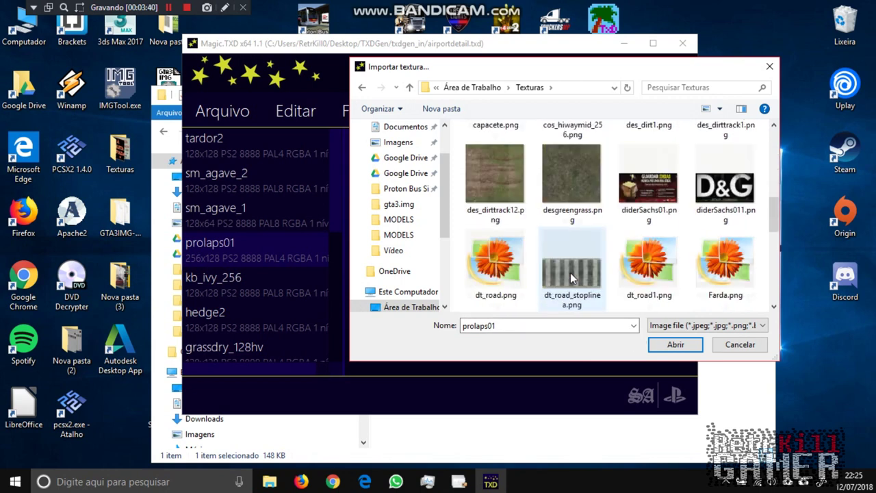
scroll(611, 271, down, 1)
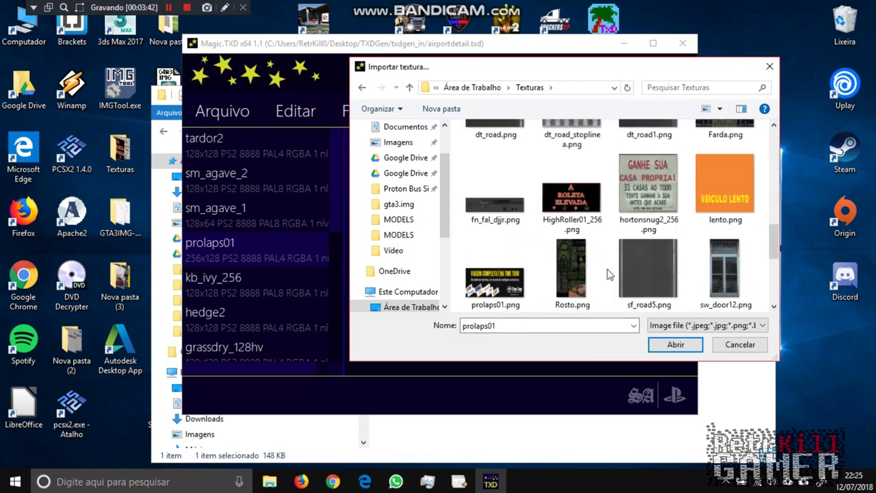
click(495, 291)
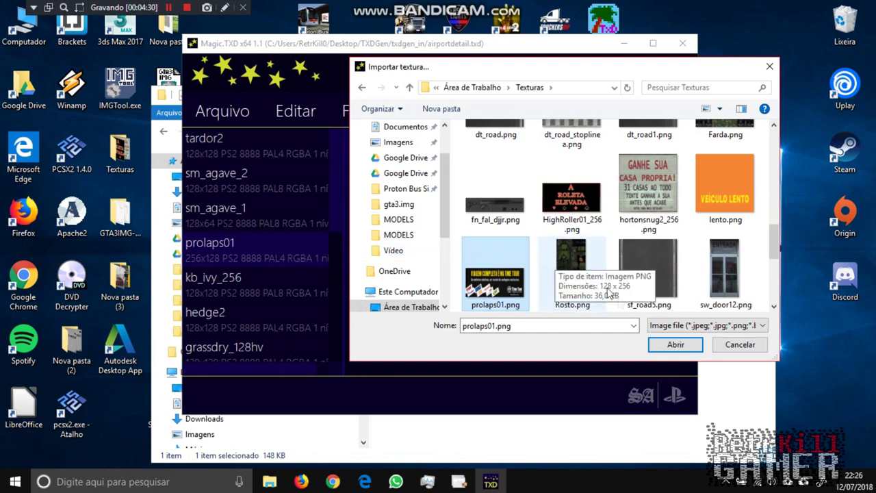
click(671, 346)
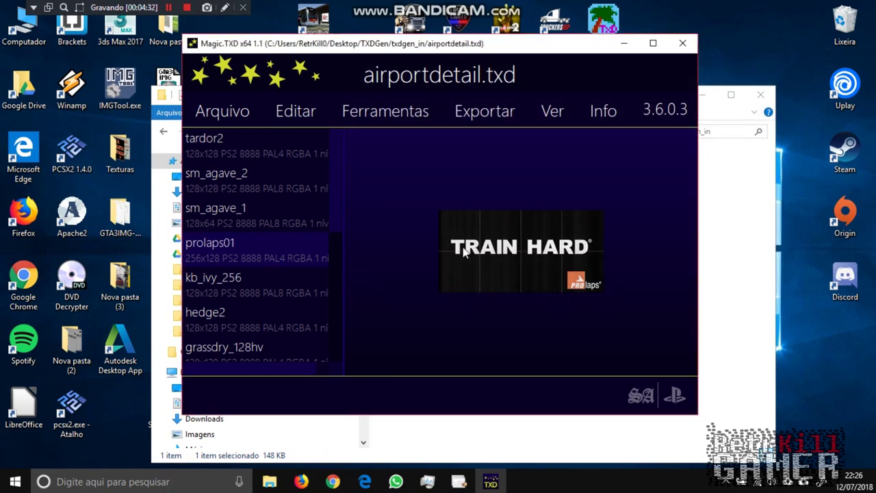
Step: Replace the prolaps01 texture using the palettized PAL4 raster format, and select the kb_ivy_256 texture
drag(342, 171, 481, 95)
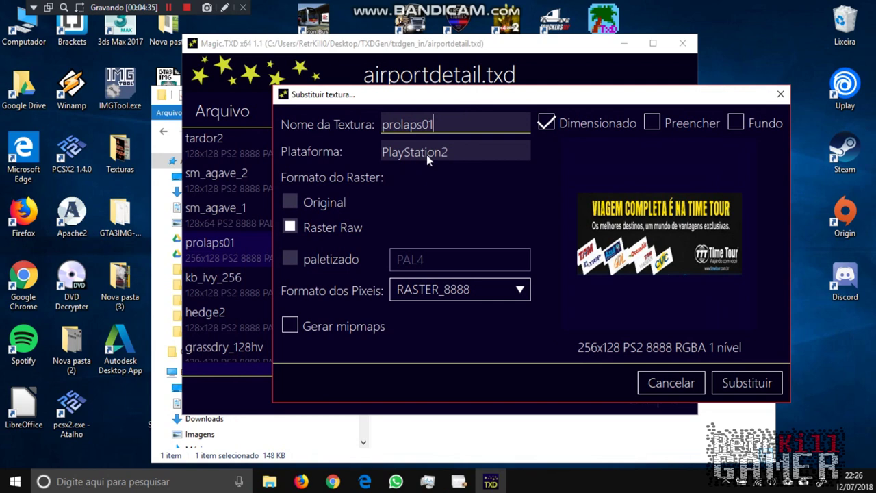
click(292, 259)
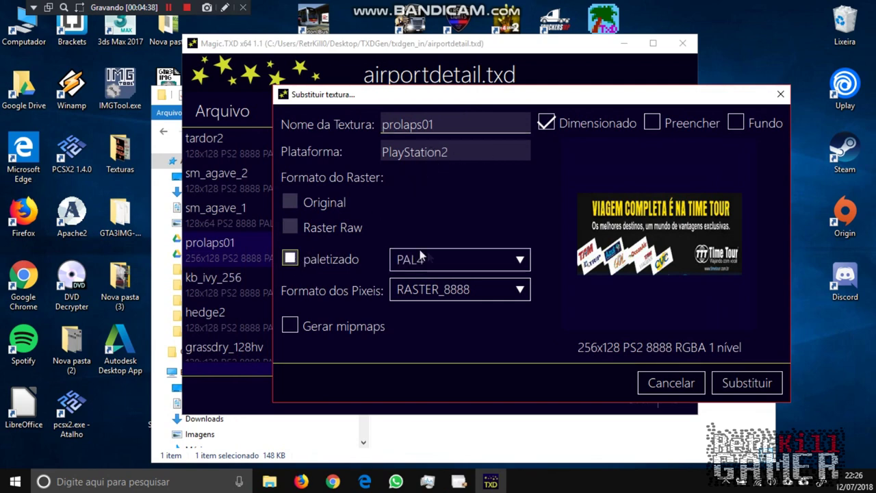
click(436, 261)
click(431, 277)
click(745, 381)
click(245, 290)
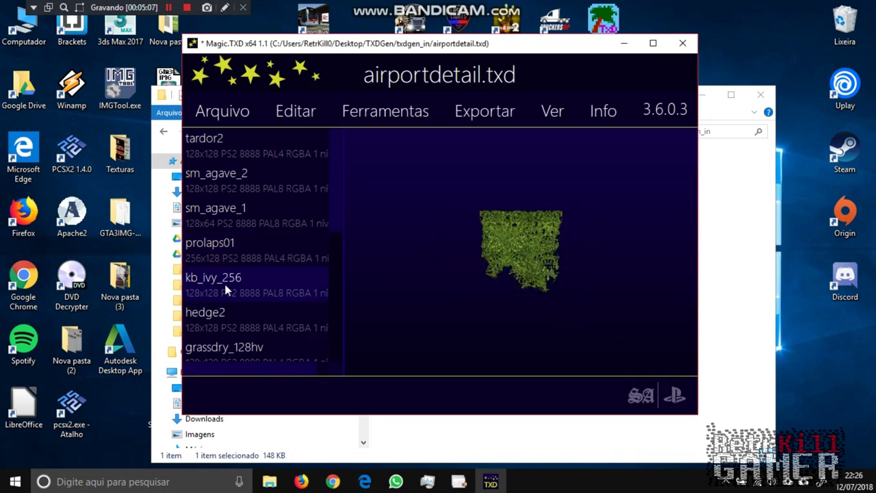
Step: Replace the didersachs01 texture with diderSachs01.png from the Texturas folder, using the palettized PAL4 raster format
key(Down)
key(Down)
key(Down)
click(296, 111)
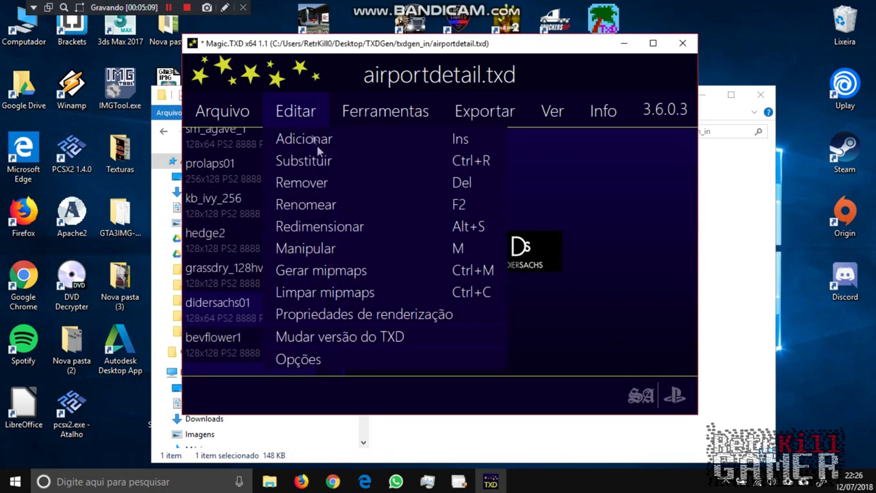
click(318, 159)
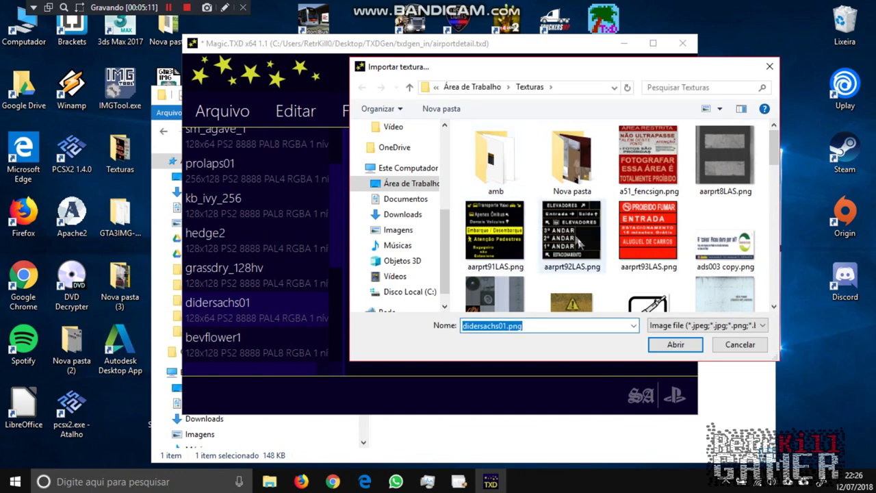
scroll(582, 244, down, 5)
scroll(586, 255, down, 1)
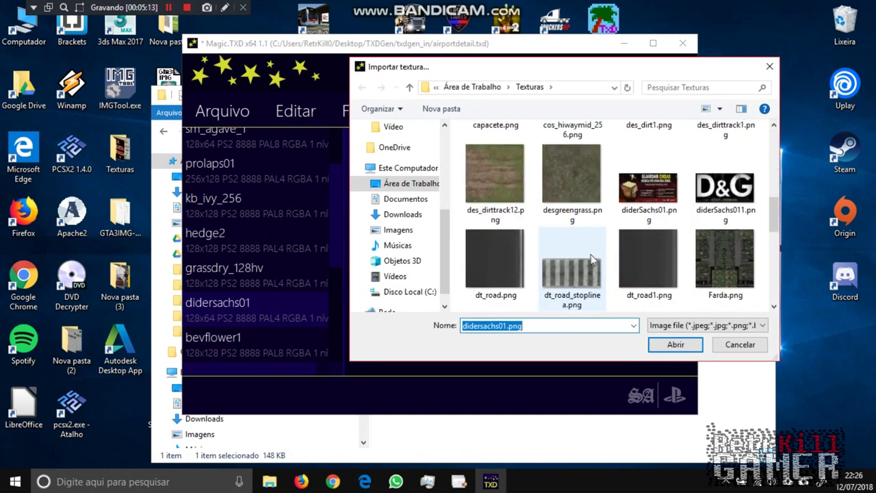
click(717, 199)
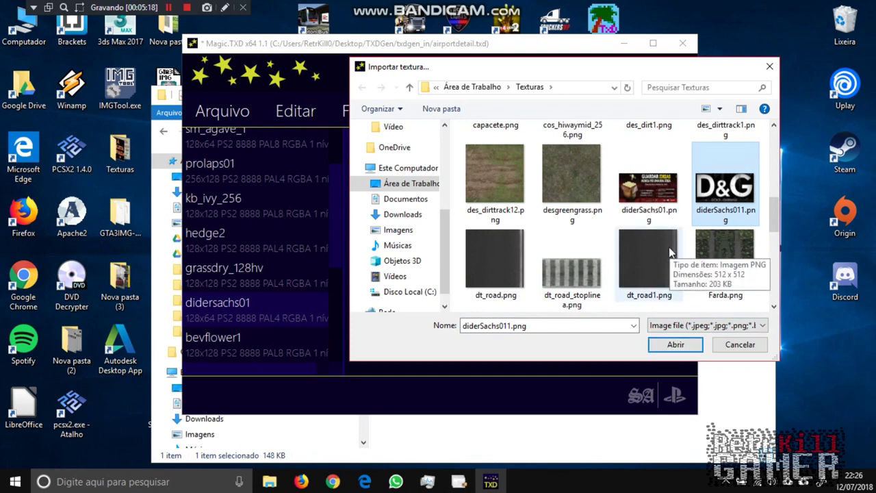
click(646, 183)
click(676, 344)
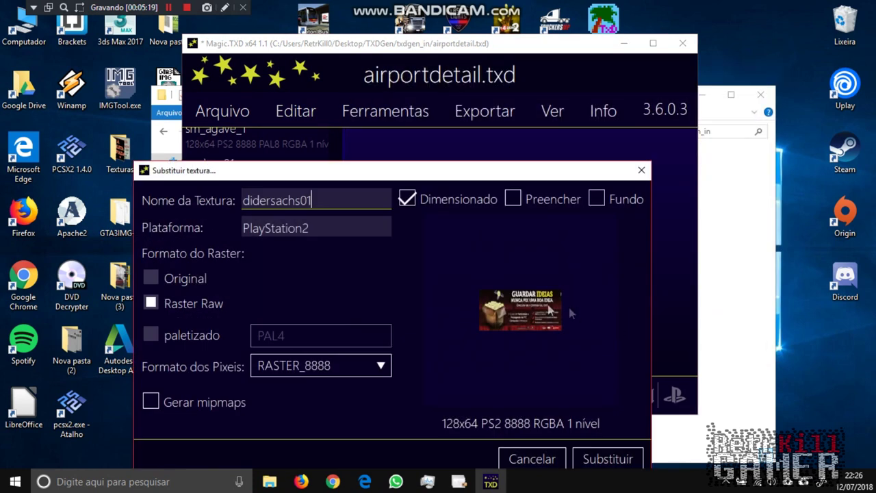
click(151, 335)
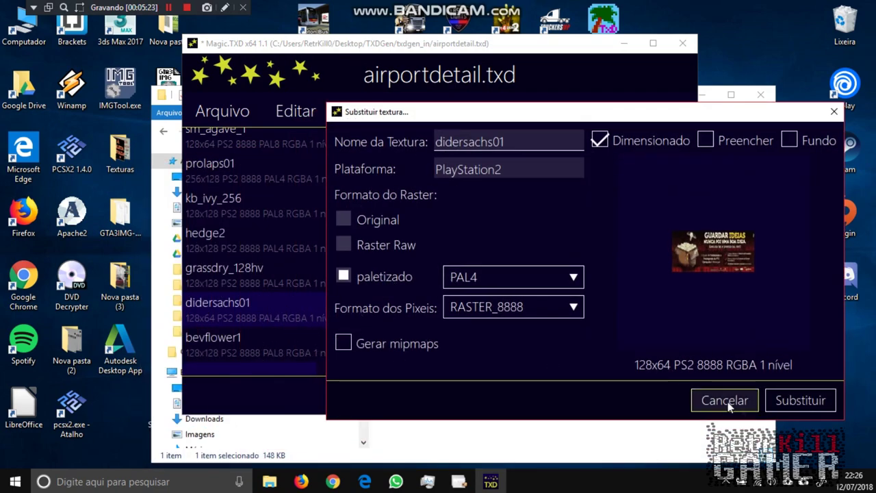
click(802, 404)
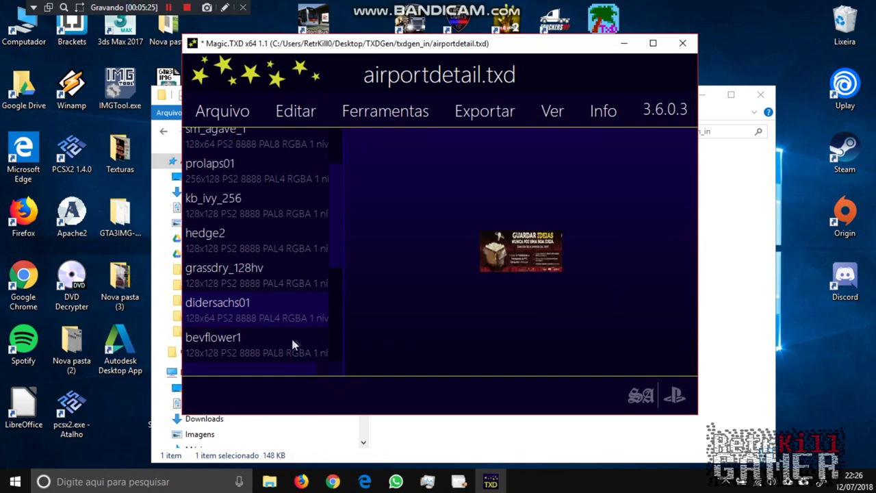
Step: Replace the ads003 copy texture with ads003 copy.png from the Texturas folder, using the palettized raster format
click(284, 345)
scroll(281, 321, down, 2)
click(280, 322)
click(293, 111)
click(318, 162)
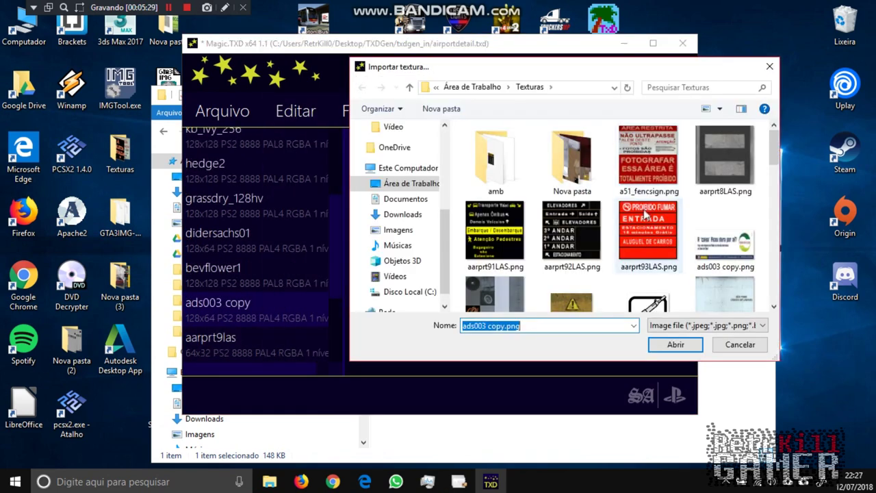
click(723, 240)
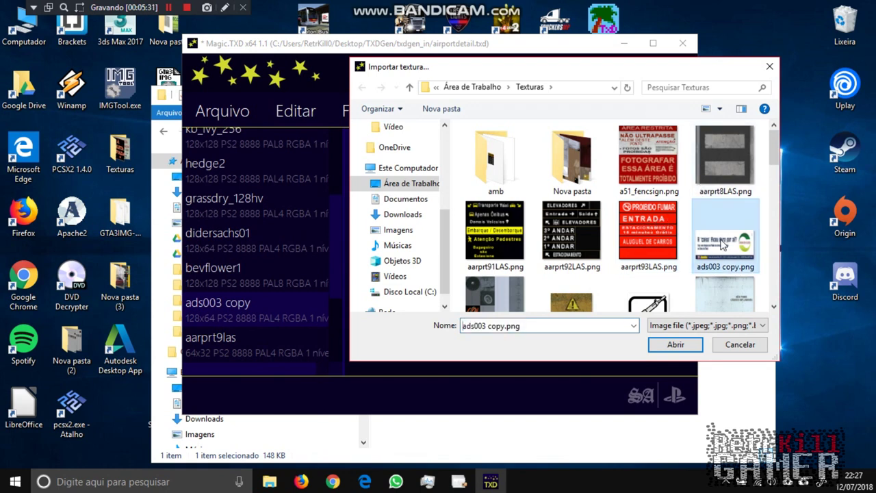
click(677, 343)
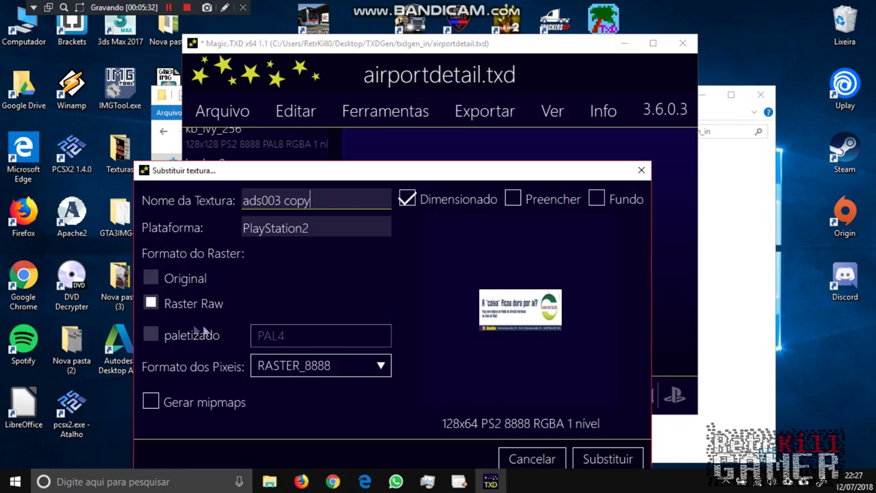
click(170, 333)
click(608, 459)
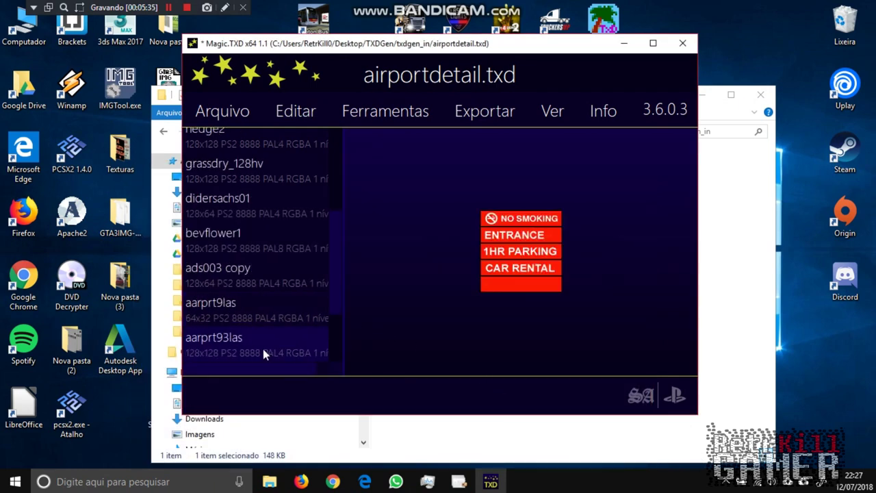
Step: Replace the aarprt93las texture with aarprt93LAS.png, using the palettized PAL4 raster format
click(293, 113)
click(319, 158)
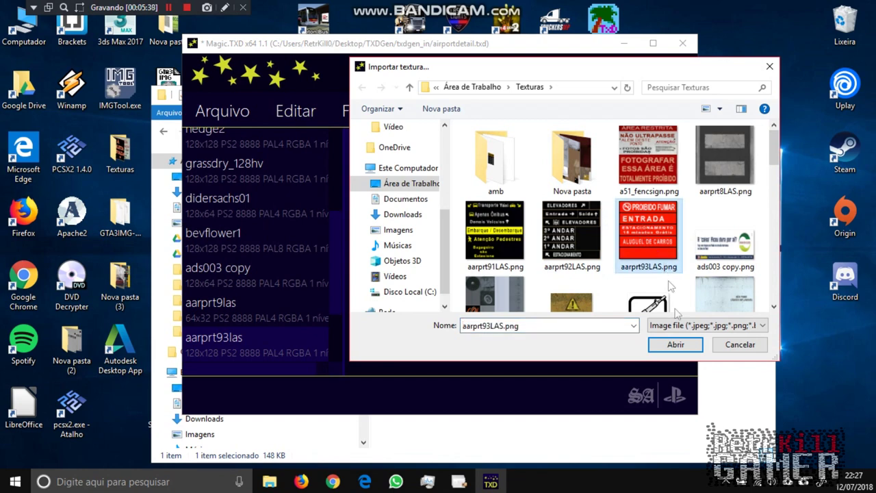
click(674, 344)
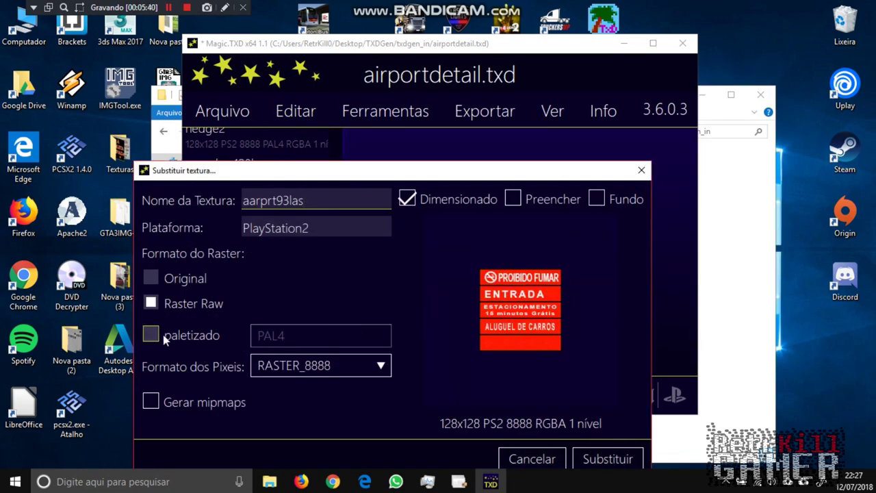
click(152, 335)
drag(401, 170, 598, 93)
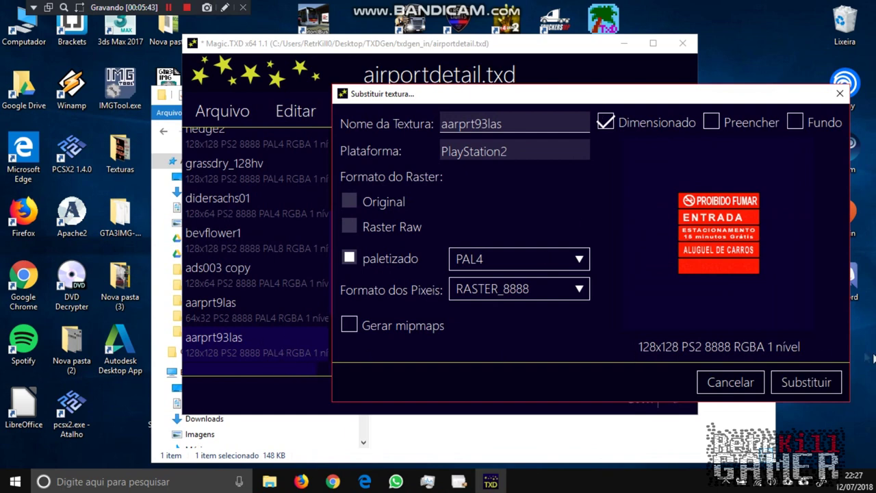
click(806, 381)
Step: Replace the aarprt92las elevator sign texture with aarprt92LAS.png, using the palettized PAL4 raster format
key(Down)
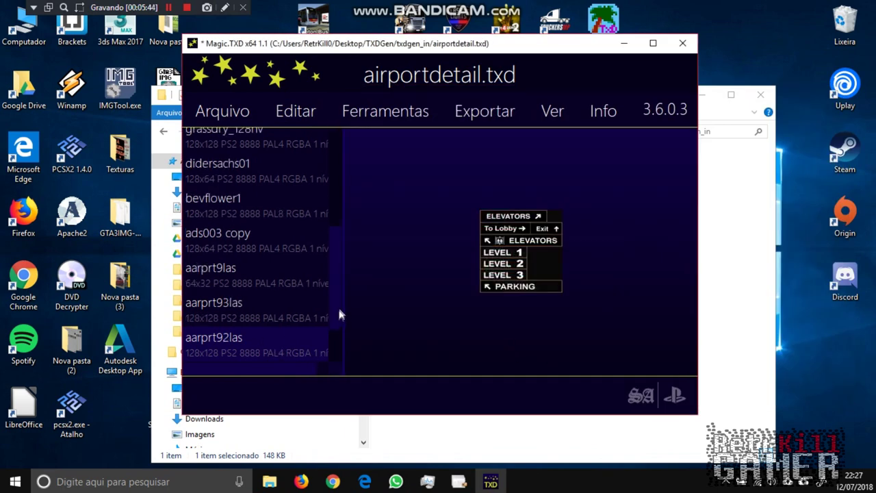
click(296, 110)
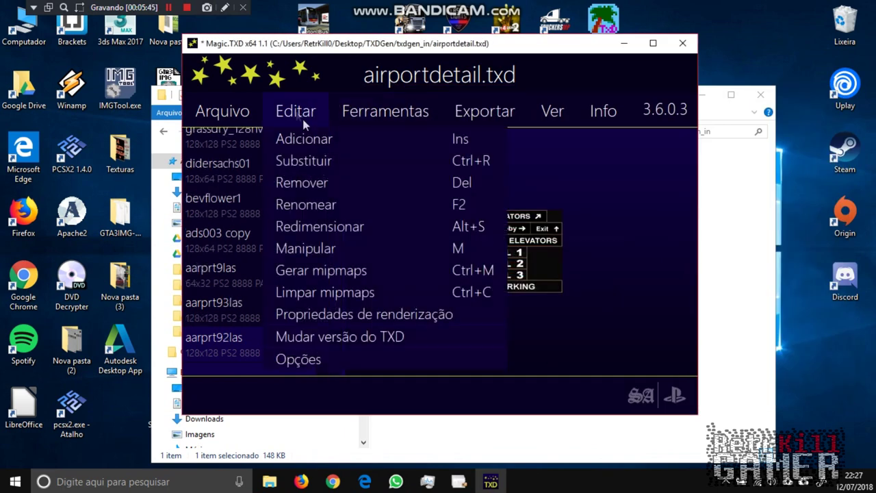
click(312, 161)
click(566, 225)
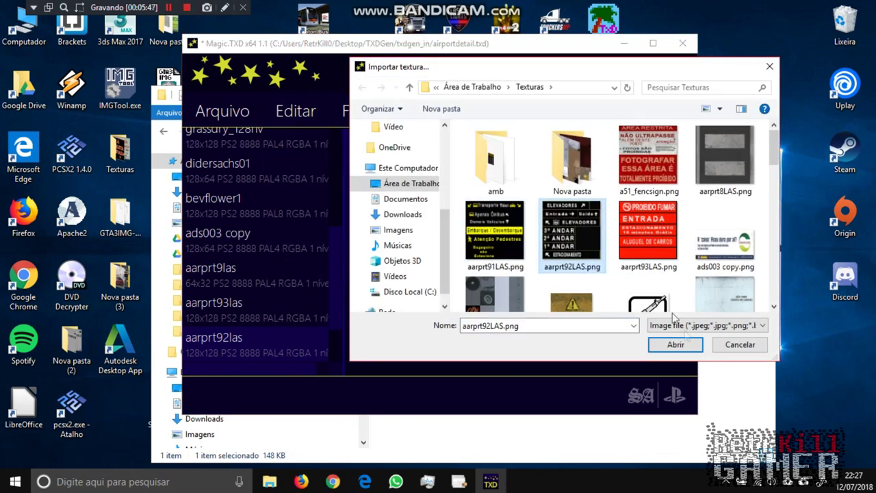
click(675, 344)
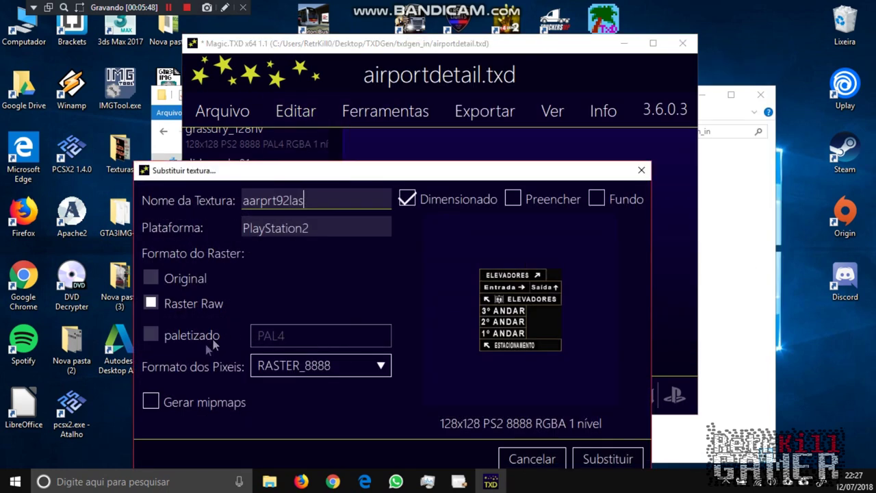
click(166, 335)
drag(421, 162, 613, 87)
click(797, 384)
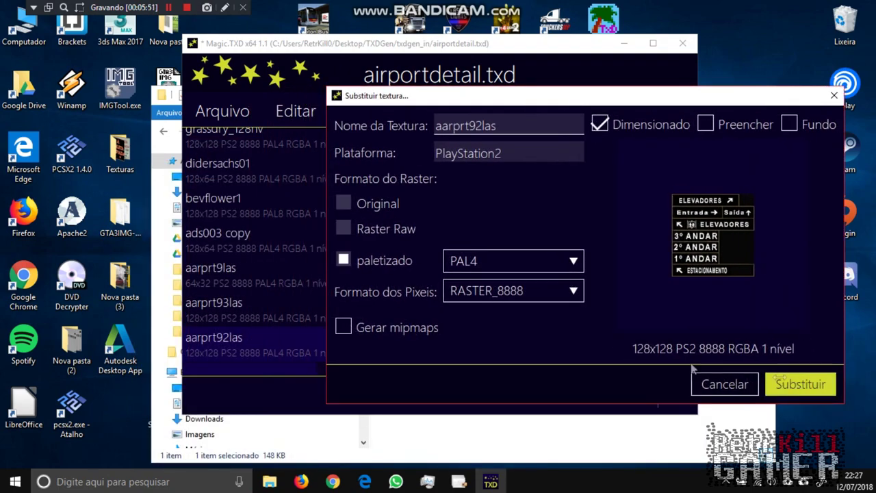
Step: Replace the aarprt91las shuttle and taxi sign texture with aarprt91LAS.png, using the palettized PAL4 raster format
key(Down)
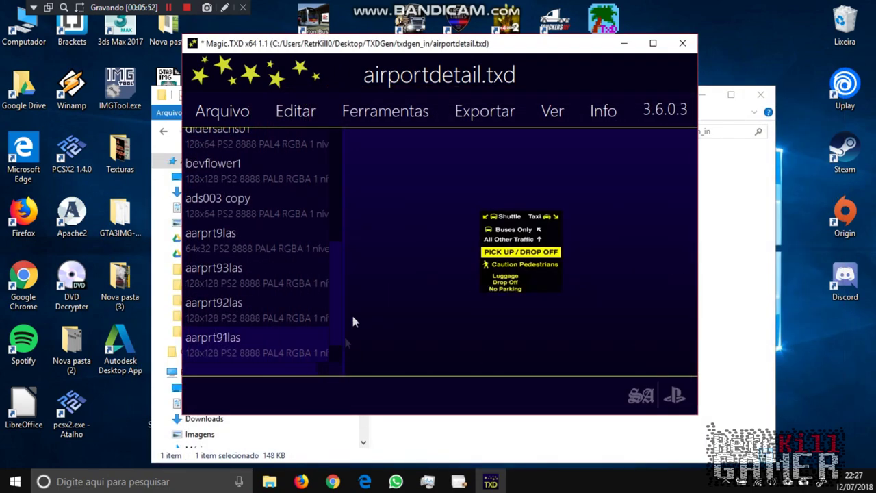
click(288, 109)
click(318, 158)
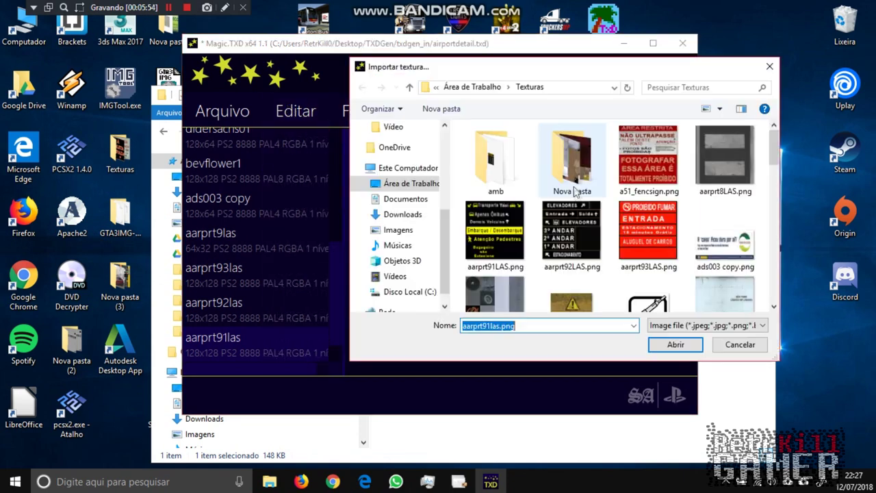
click(496, 232)
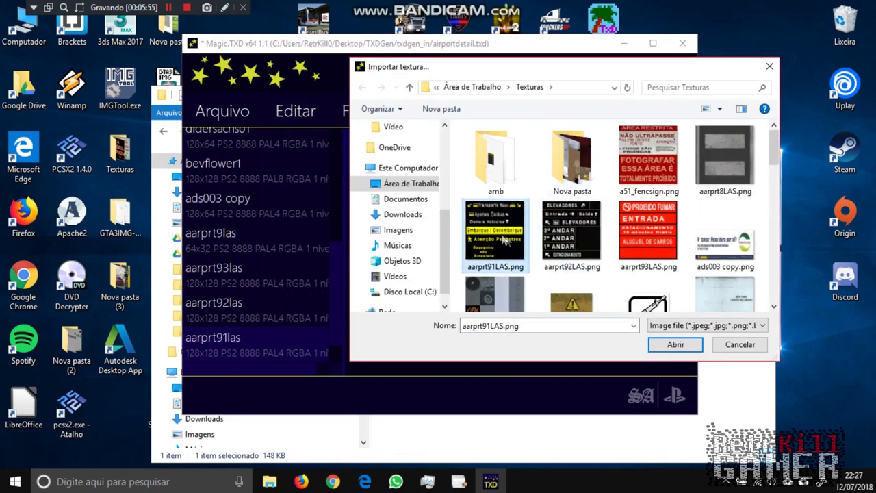
click(675, 344)
click(171, 336)
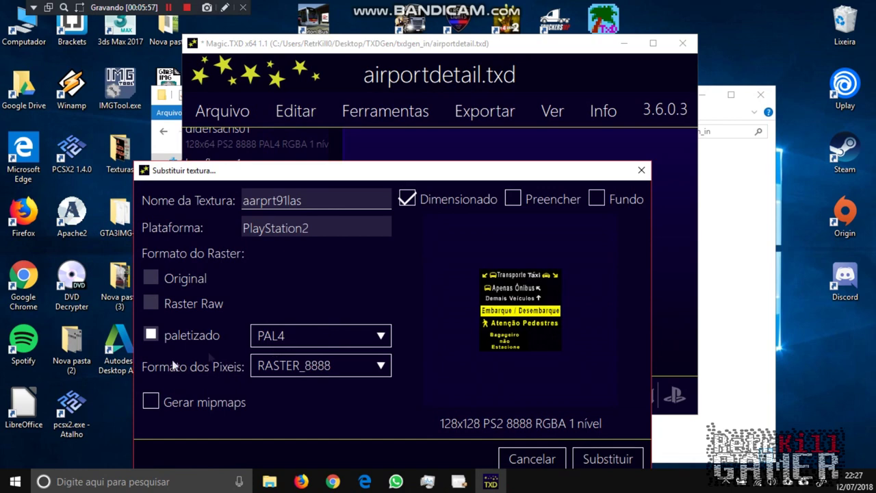
click(624, 461)
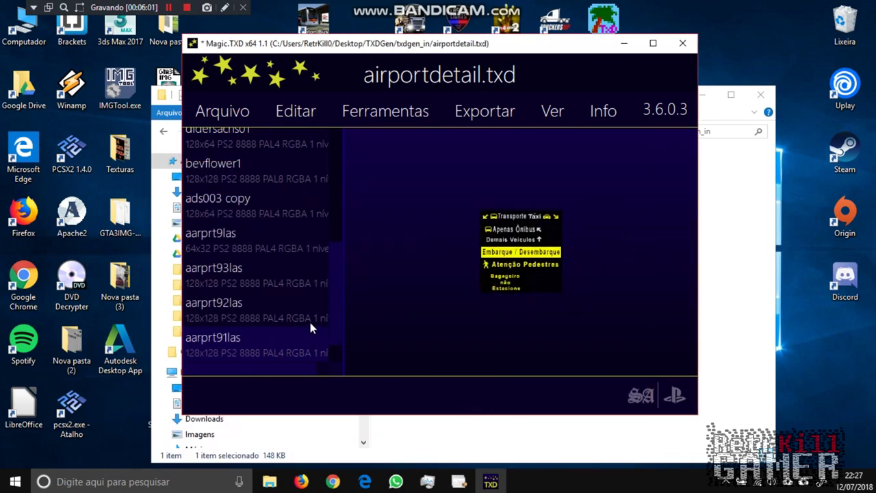
Step: Save the modified airportdetail.txd and close Magic.TXD
key(Down)
click(217, 107)
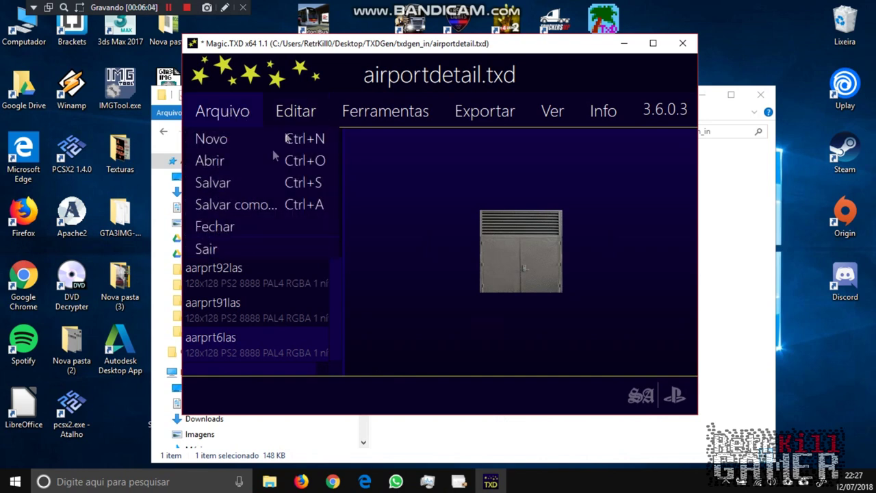
click(226, 185)
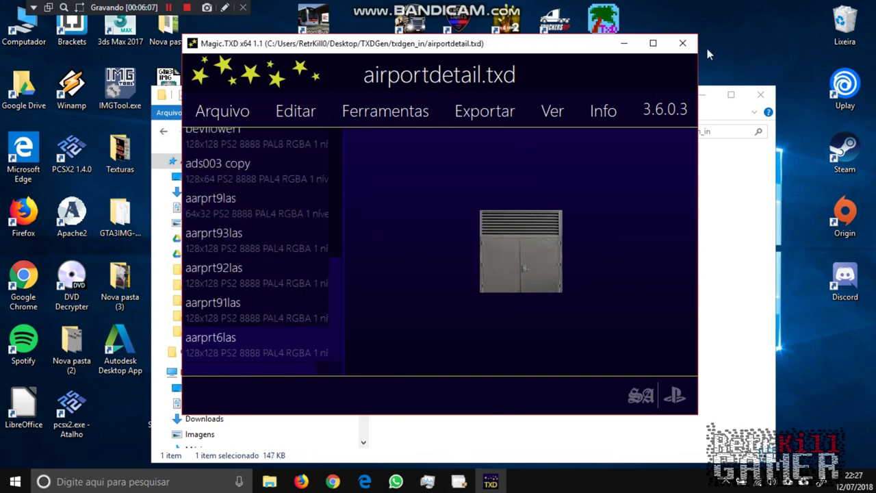
click(682, 43)
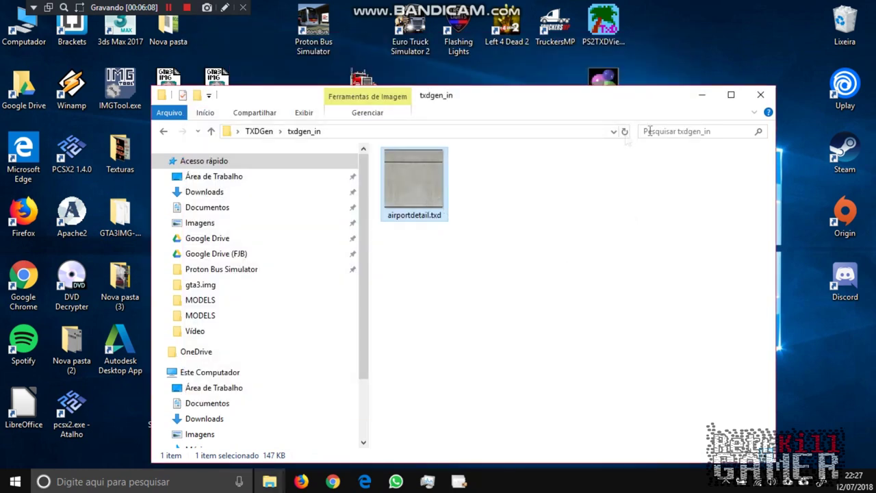
Step: Open txdgen.ini from the TXDGen folder and review the target version, target platform, maximum mipmap level and compression quality, and close it
click(259, 131)
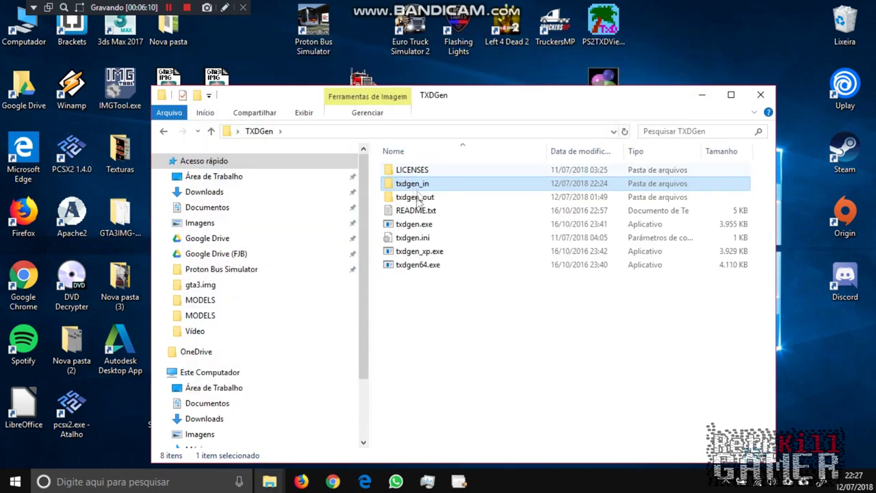
double_click(413, 237)
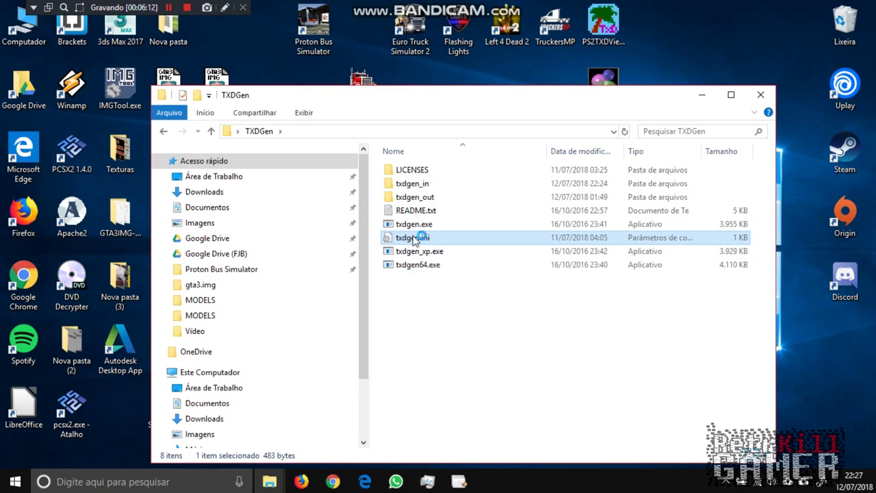
drag(373, 165, 667, 122)
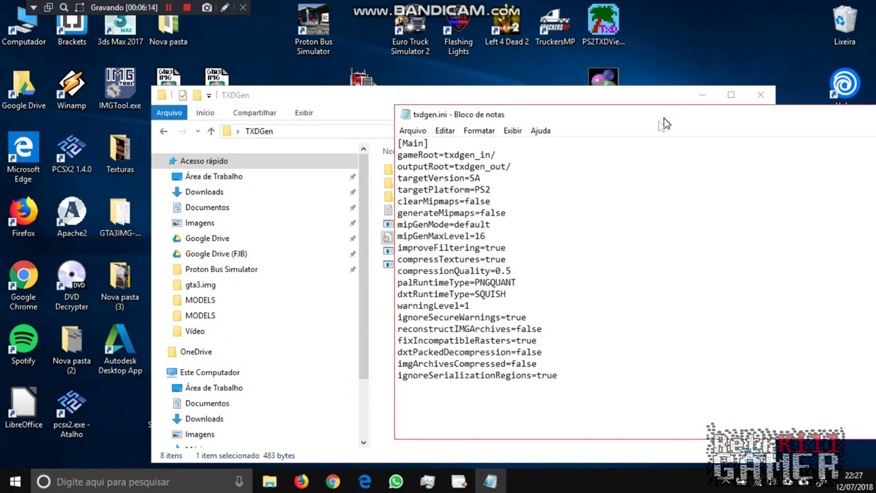
drag(490, 179, 414, 185)
click(486, 190)
drag(506, 192, 384, 192)
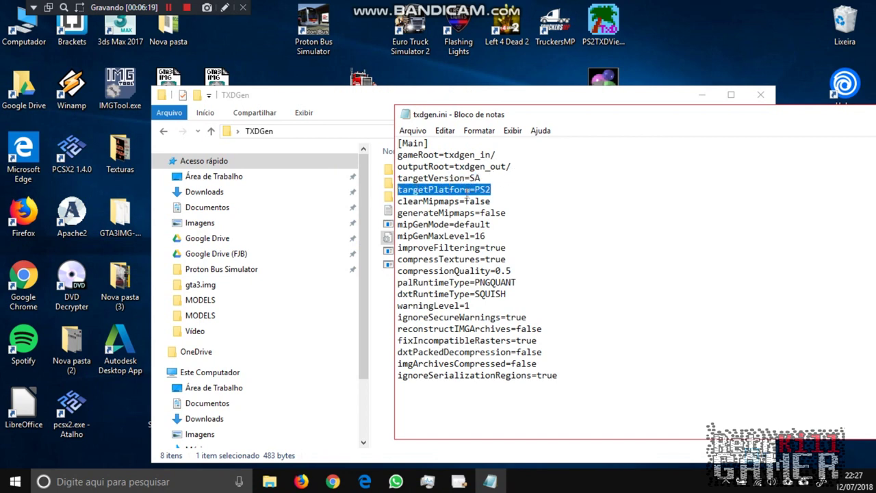
drag(503, 191, 392, 193)
drag(488, 236, 417, 235)
drag(523, 270, 393, 271)
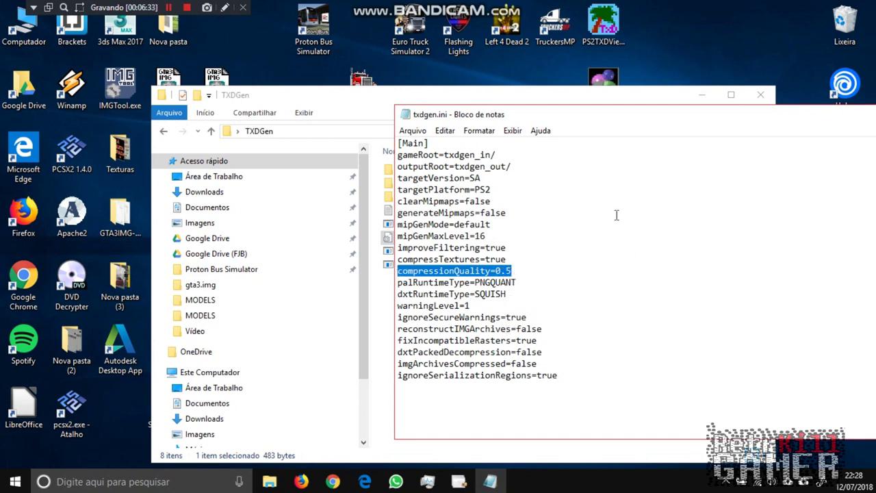
double_click(732, 116)
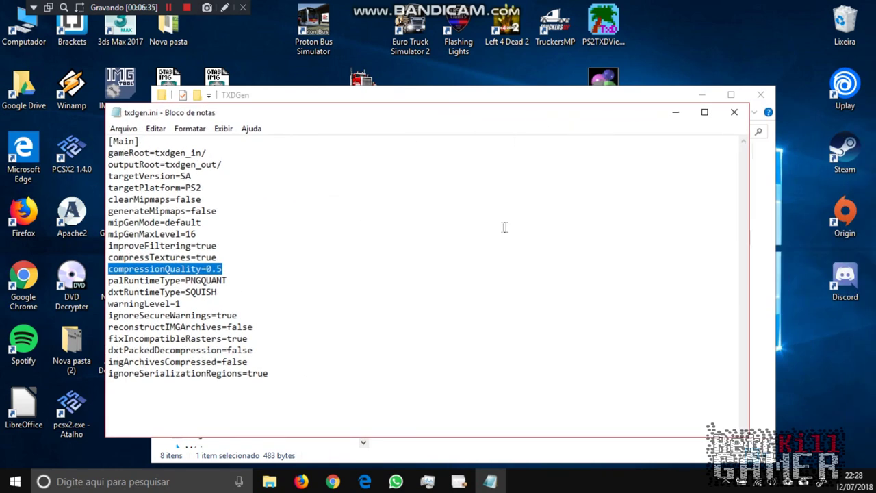
click(734, 112)
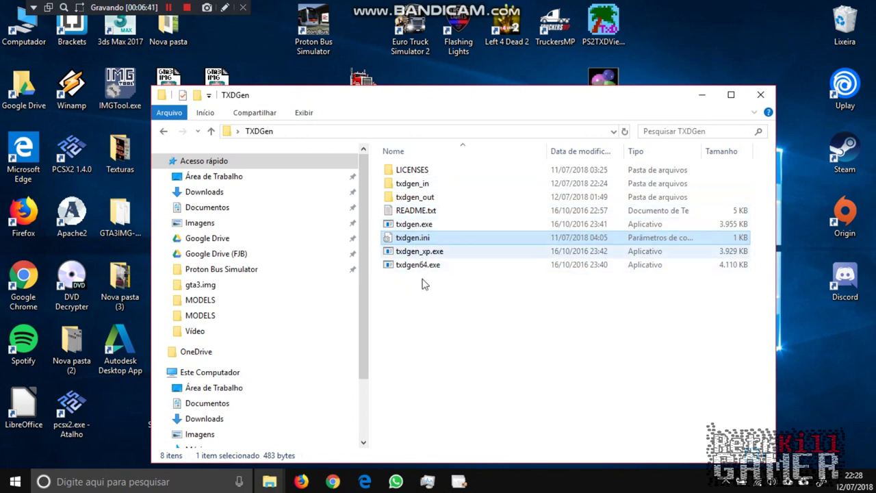
Step: Run txdgen.exe to convert the modified airportdetail.txd and open the txdgen_out folder
click(422, 226)
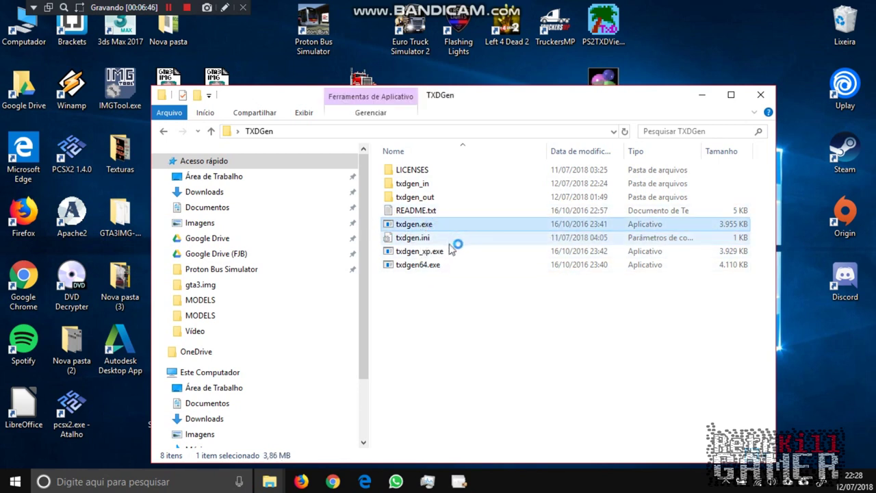
double_click(421, 226)
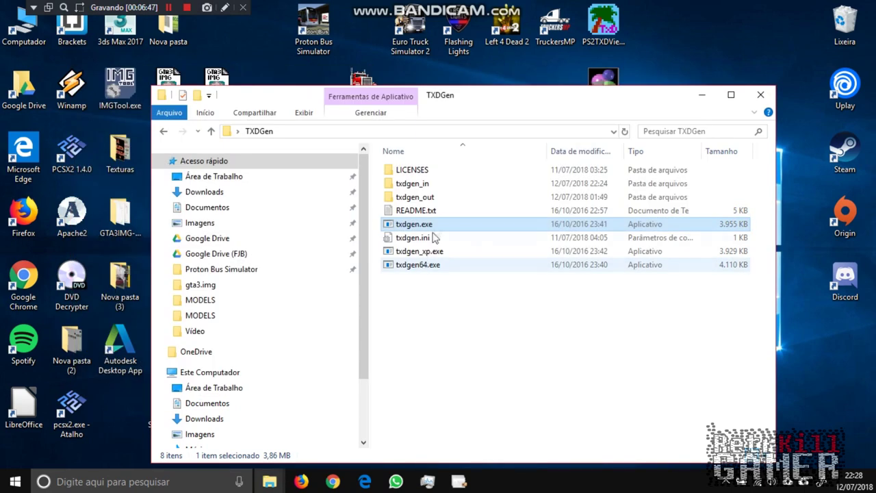
double_click(426, 197)
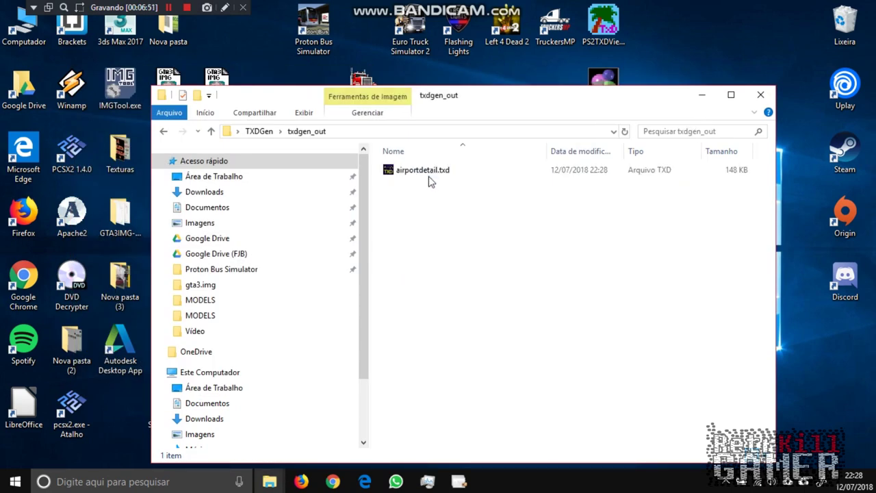
Step: Compare airportdetail.txd in the txdgen_in folder with the converted copy in txdgen_out, checking both files' sizes
click(260, 131)
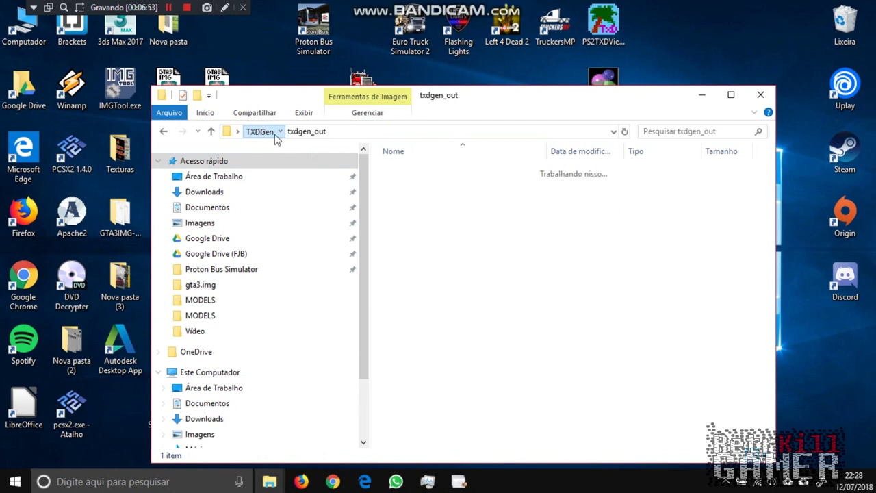
double_click(419, 184)
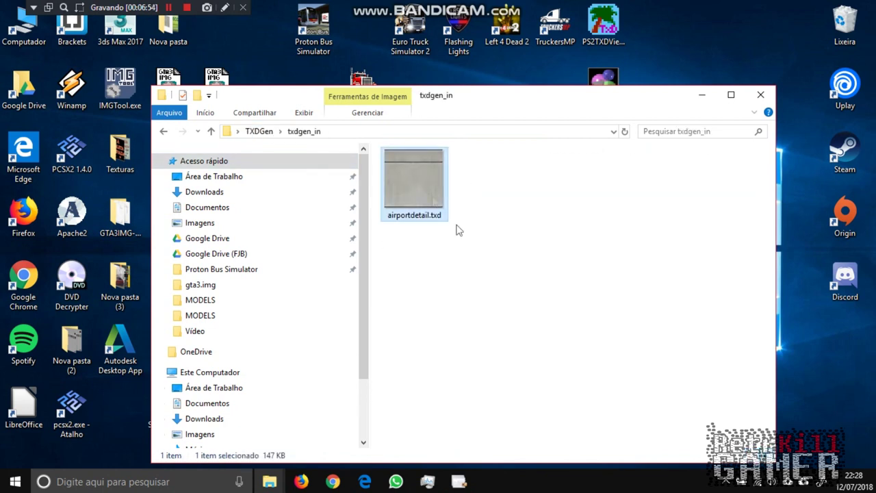
click(260, 131)
double_click(427, 198)
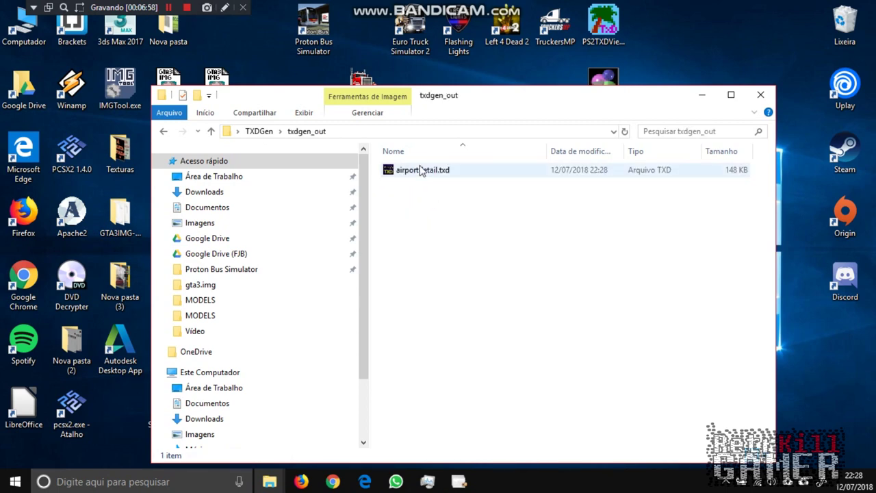
click(408, 172)
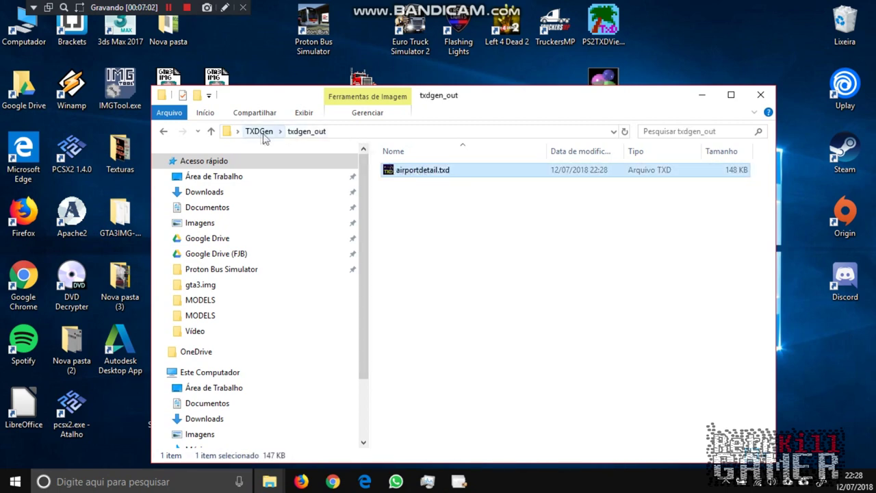
drag(467, 102, 526, 64)
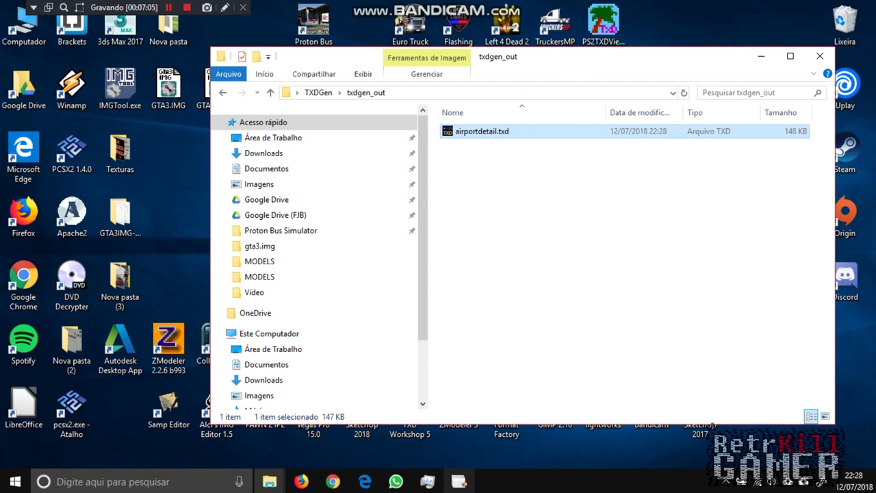
Step: Switch to IMG Manager, bring up the file browser for opening an IMG archive, and check the current folder's full path
click(460, 481)
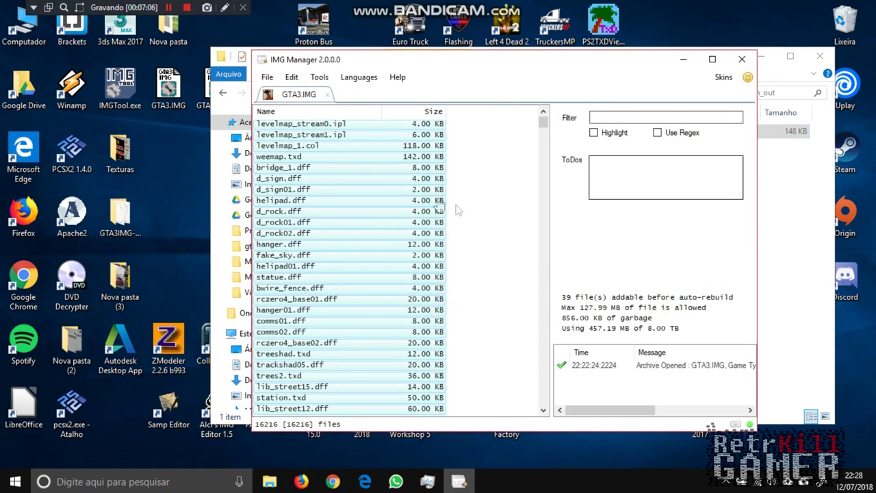
click(272, 80)
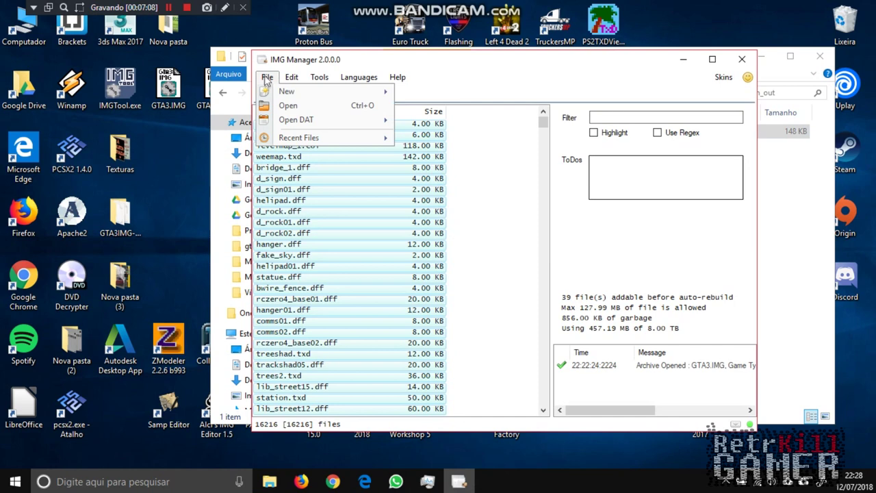
click(296, 113)
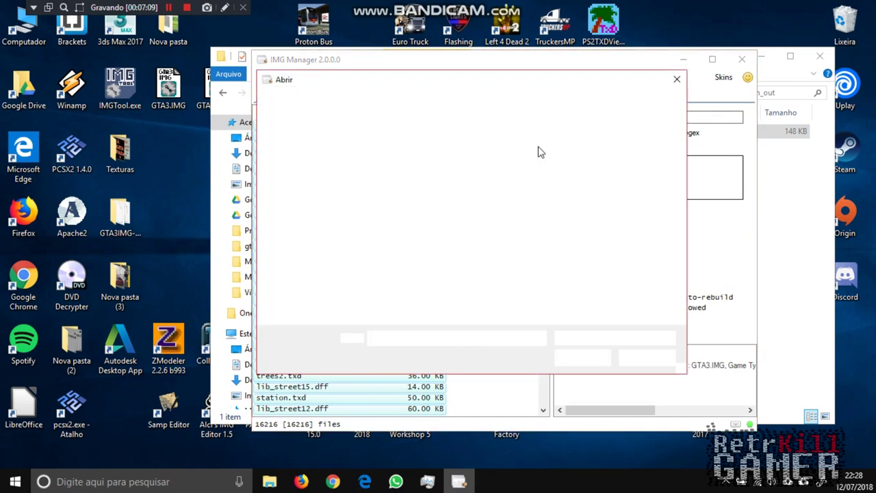
scroll(532, 229, down, 1)
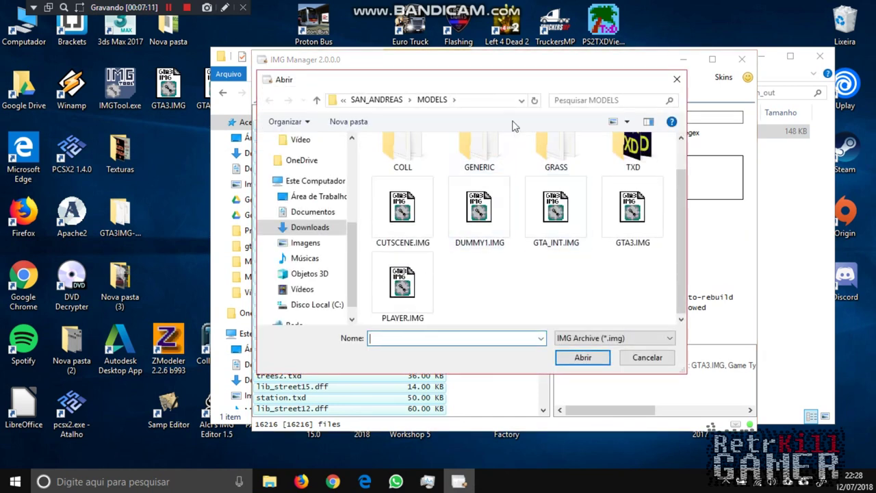
click(489, 97)
drag(422, 100, 361, 102)
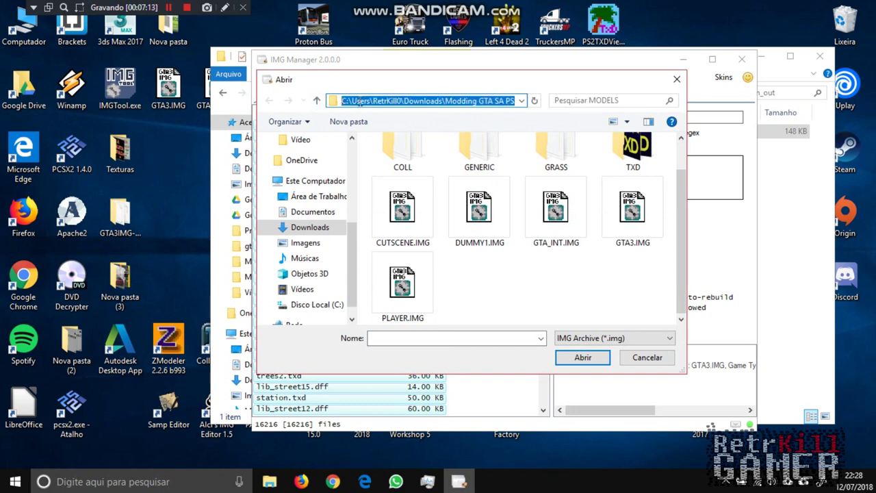
click(313, 304)
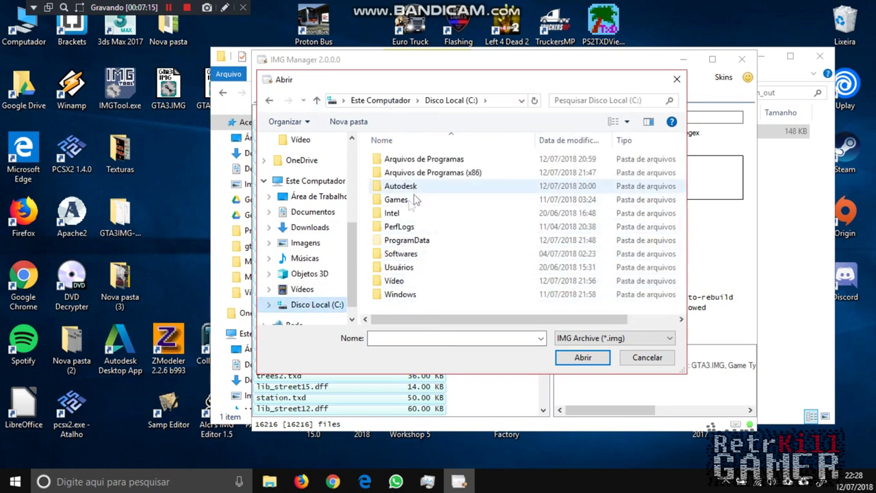
double_click(394, 199)
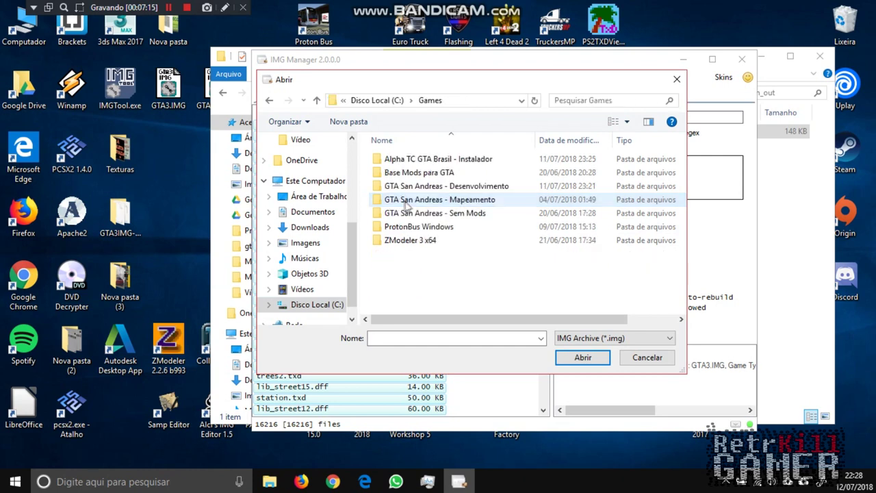
click(462, 187)
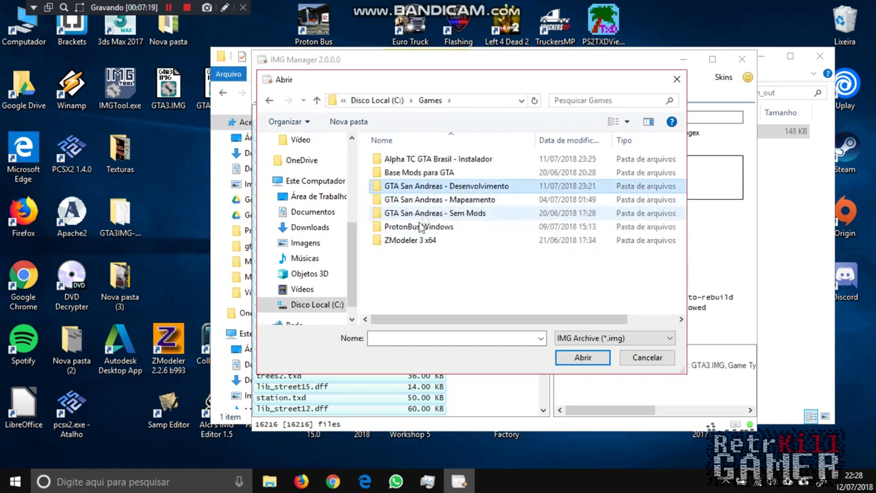
scroll(334, 290, down, 1)
Step: Open GTA3.IMG from C:\Vídeo\GTASA-PS2-DESBLOQUEADO\SAN_ANDREAS\MODELS
click(332, 290)
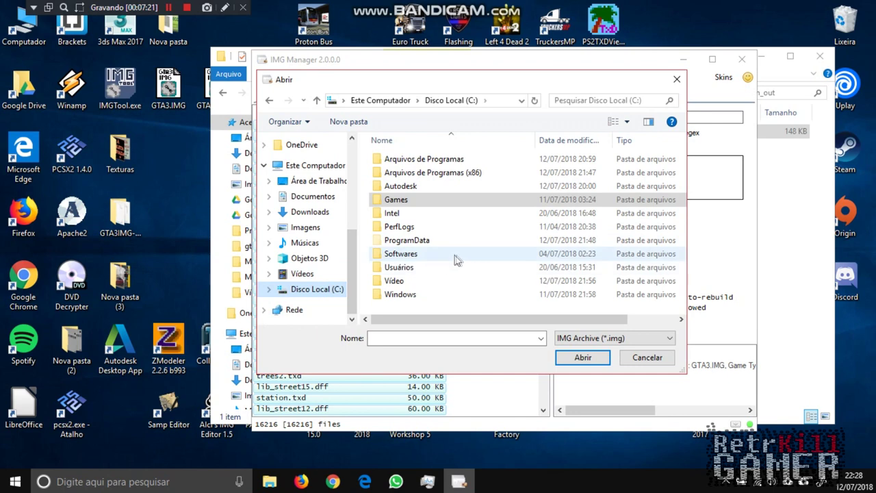
scroll(410, 277, down, 2)
scroll(421, 274, up, 2)
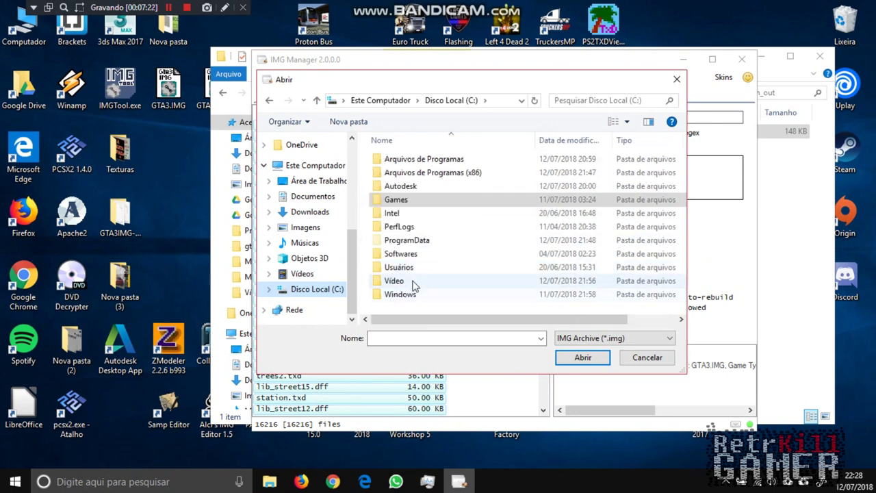
double_click(394, 280)
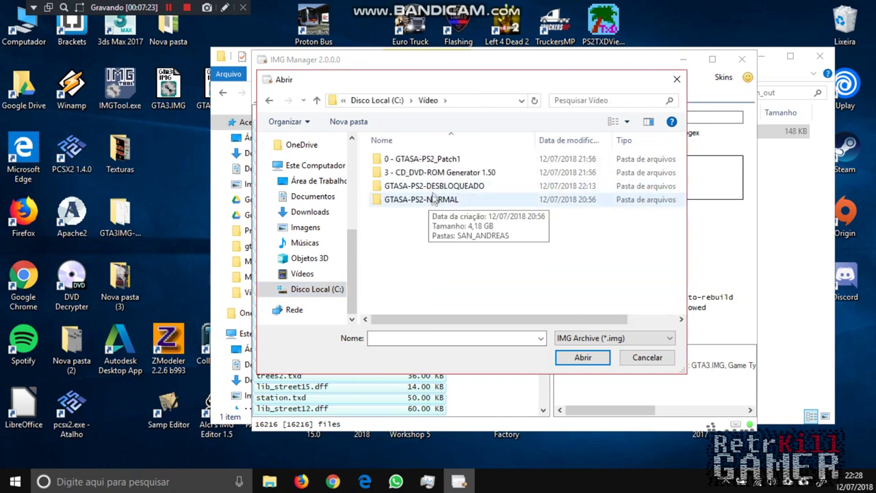
double_click(436, 187)
double_click(424, 163)
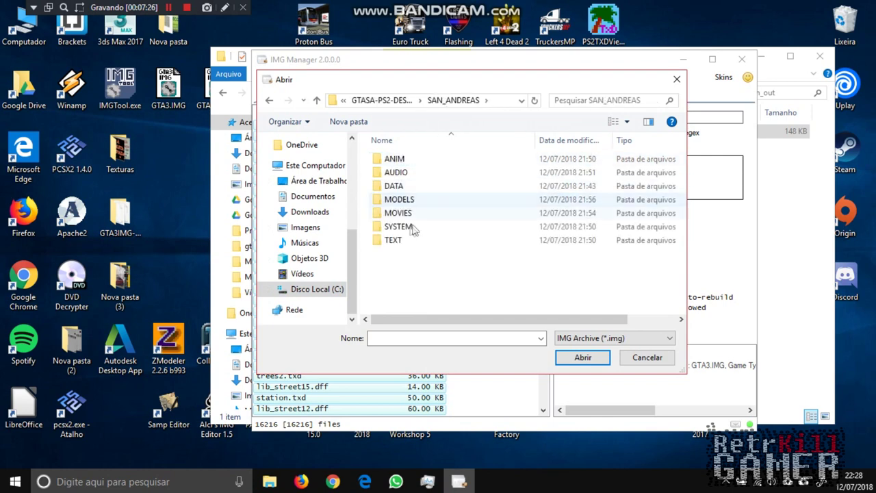
double_click(403, 200)
scroll(472, 218, down, 1)
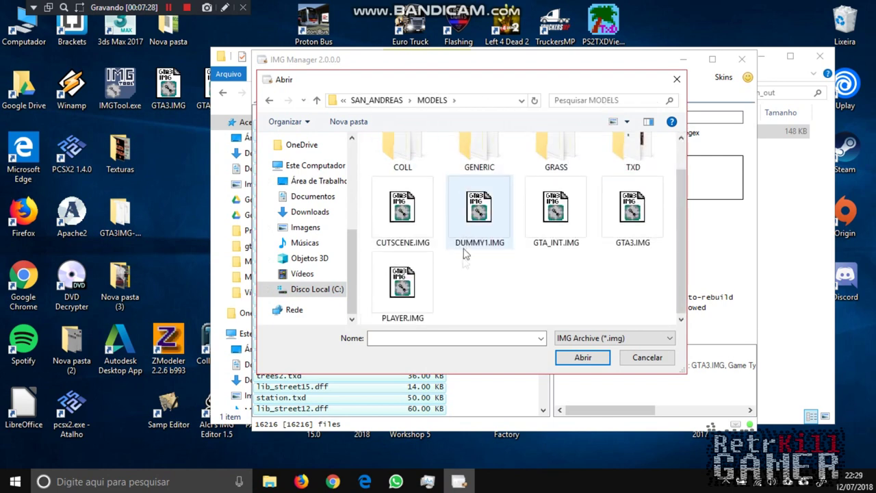
click(616, 228)
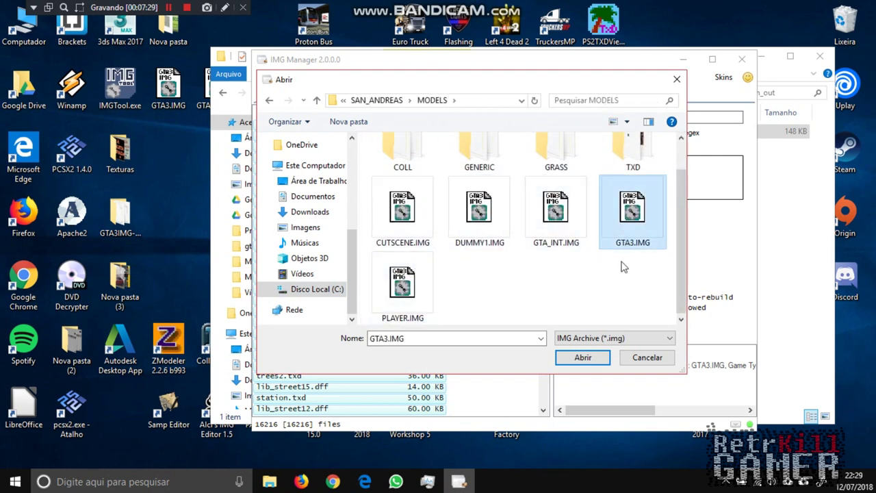
click(582, 357)
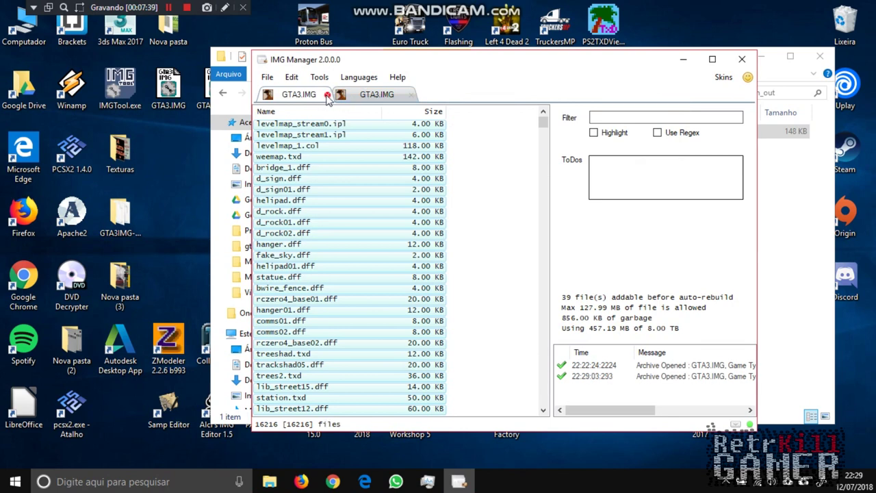
Step: Close both open GTA3.IMG archives and reopen only the GTA3.IMG from the SAN_ANDREAS MODELS folder
click(327, 96)
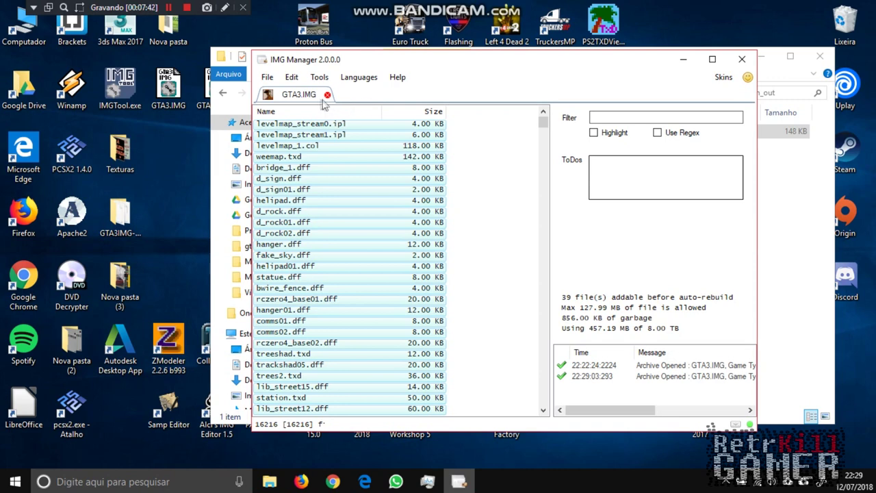
click(328, 96)
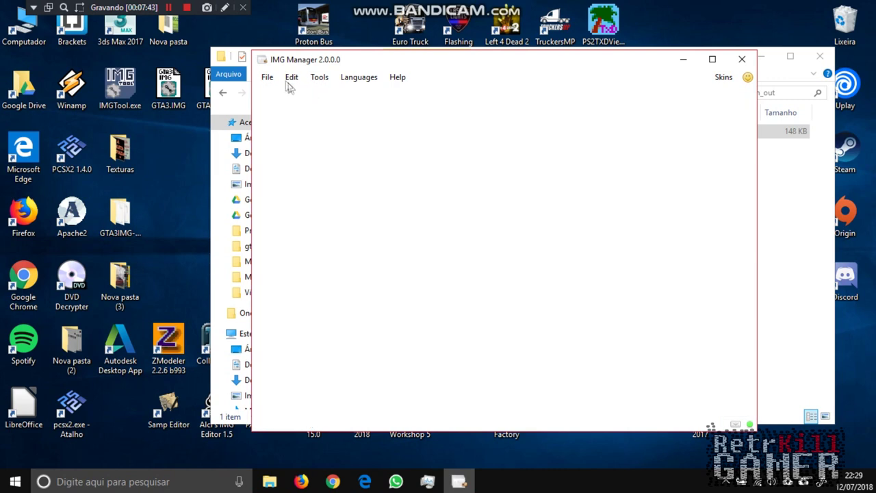
click(267, 77)
click(339, 108)
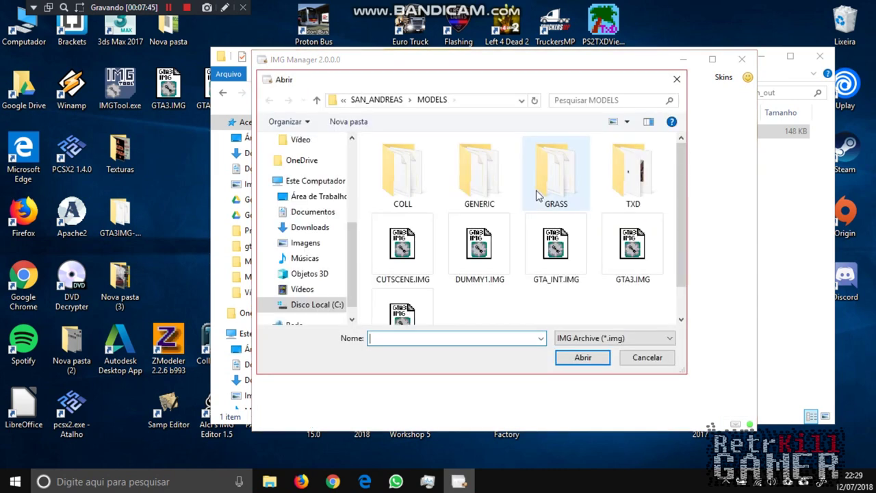
click(483, 99)
double_click(634, 255)
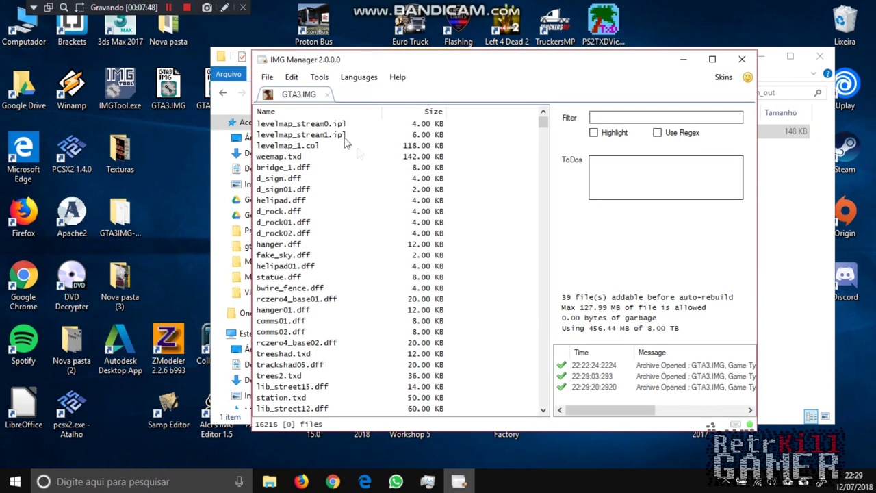
Step: Import the TXDGen txdgen_out folder into the current GTA3.IMG archive with the Replace only option, replacing airportdetail.txd
click(291, 77)
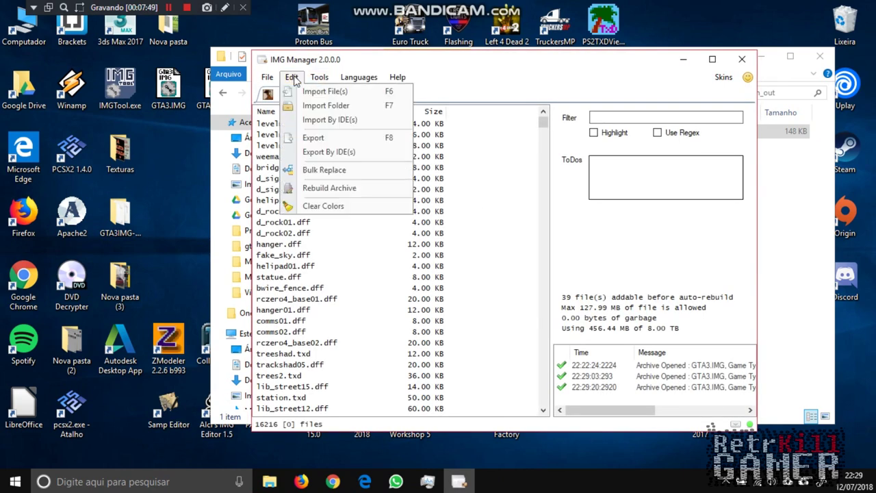
click(327, 106)
scroll(436, 237, down, 1)
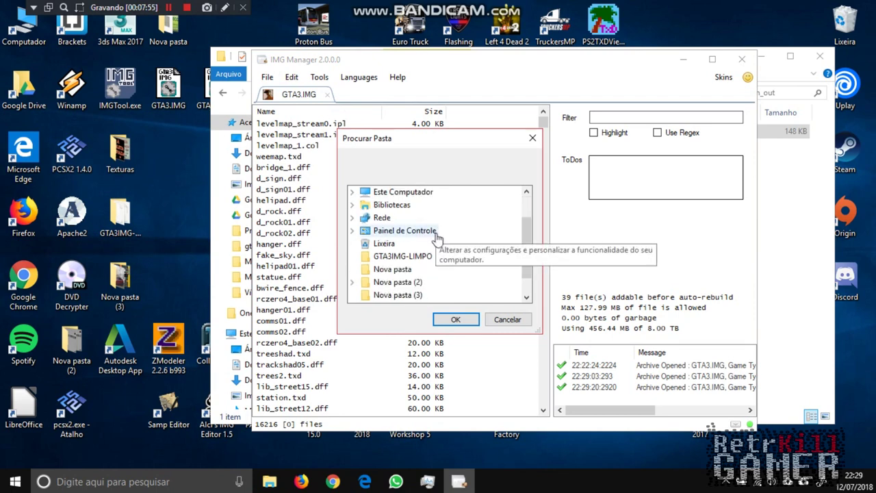
scroll(437, 246, down, 1)
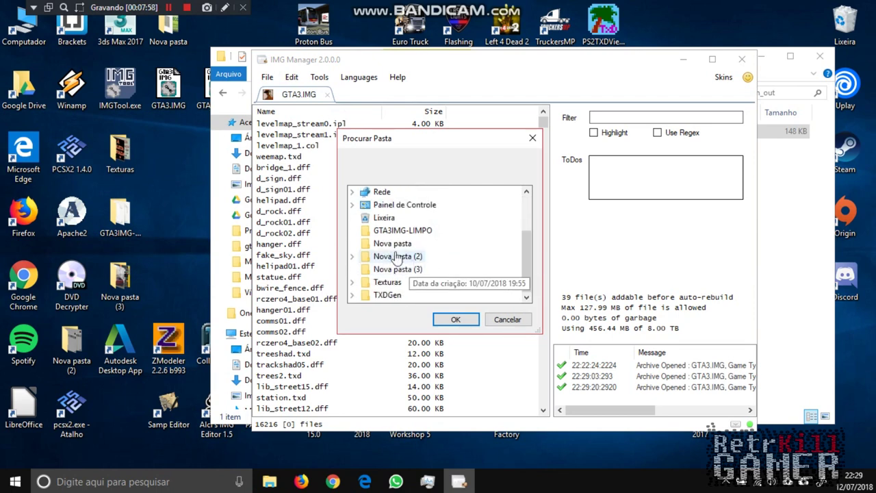
click(387, 294)
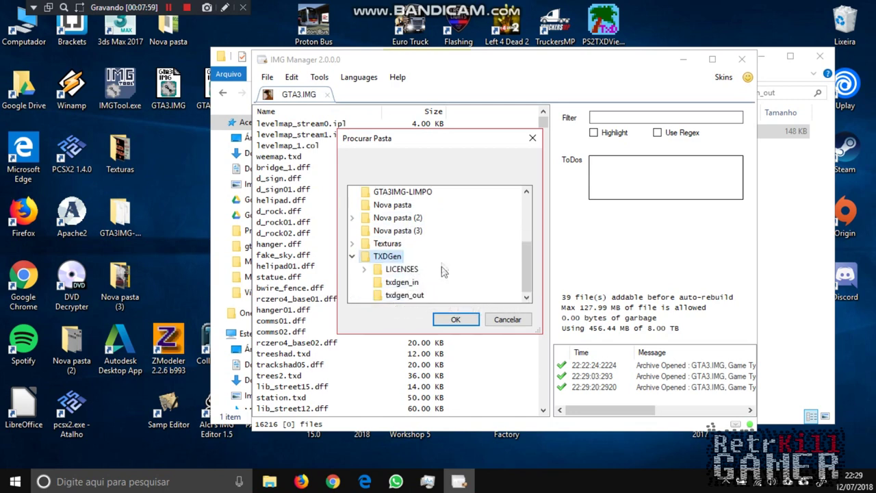
click(403, 295)
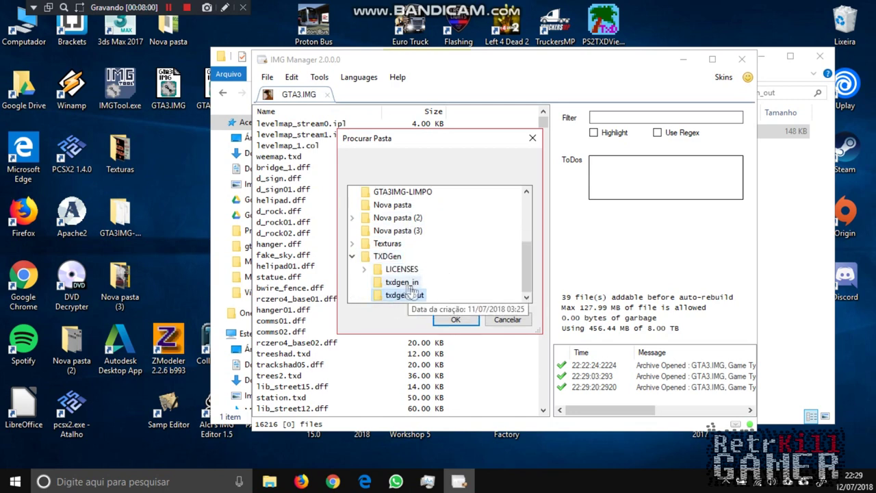
click(462, 322)
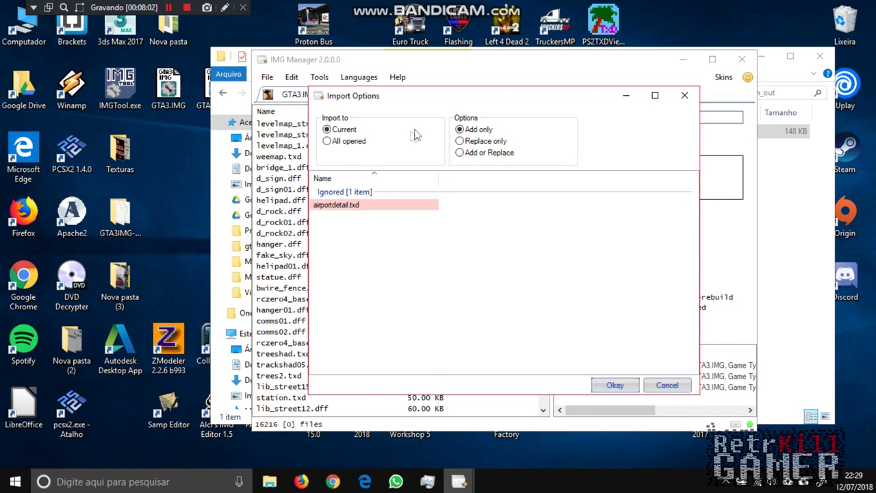
click(463, 142)
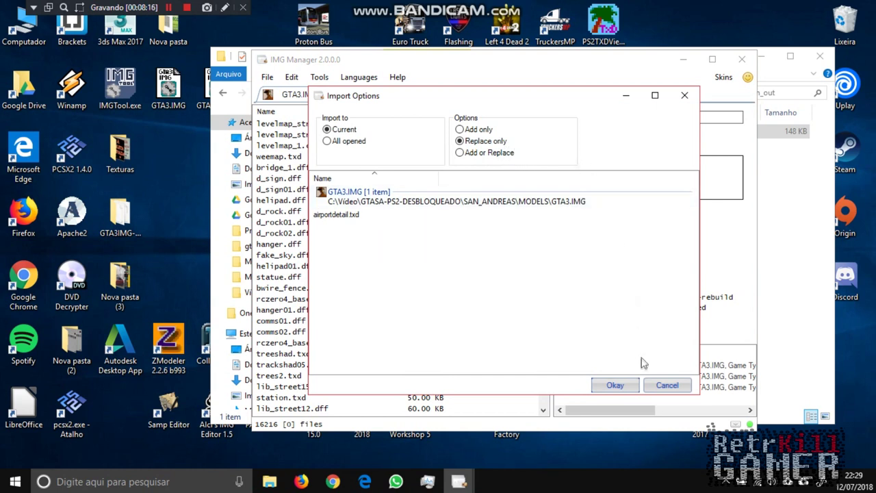
click(614, 386)
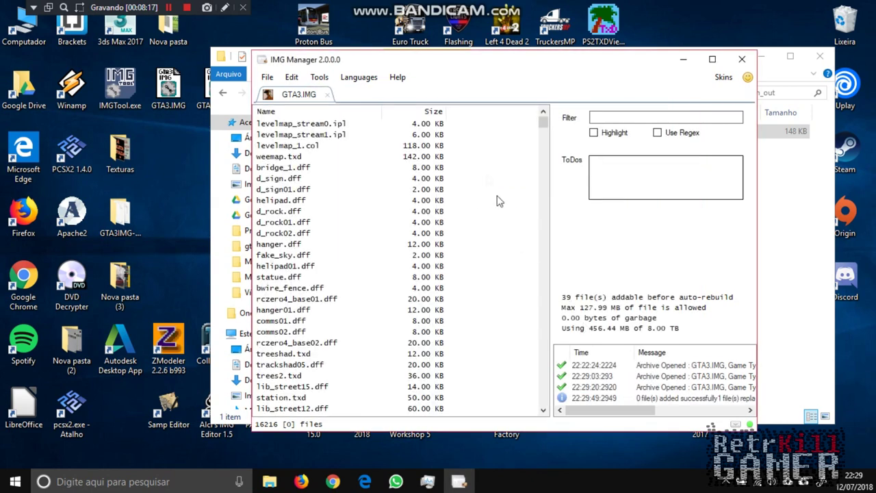
Step: Look through the file list of the open GTA3.IMG archive and close IMG Manager
scroll(438, 214, down, 20)
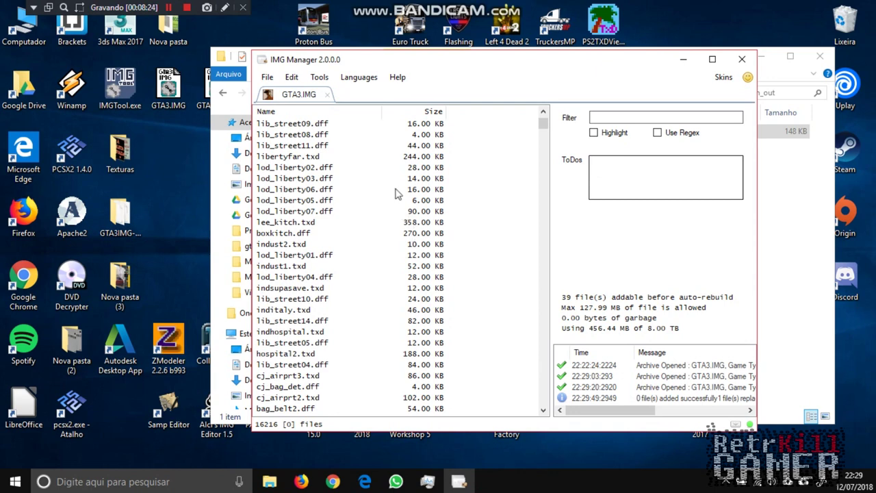
click(310, 181)
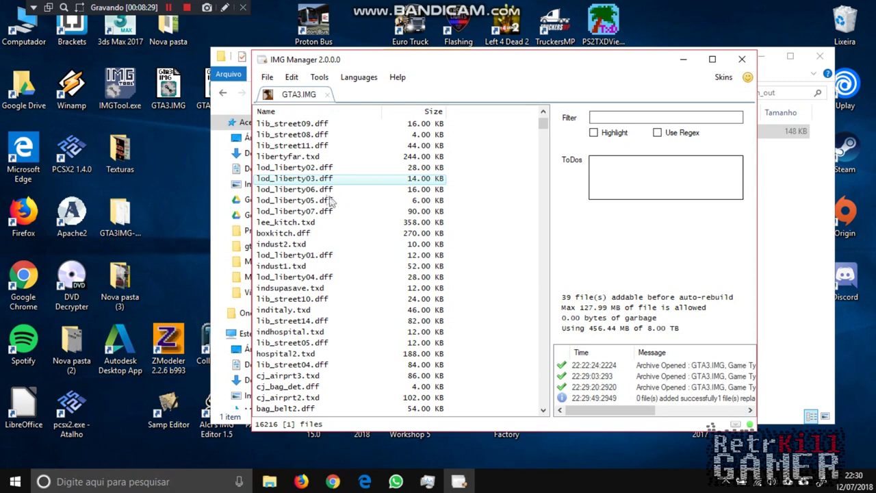
click(317, 193)
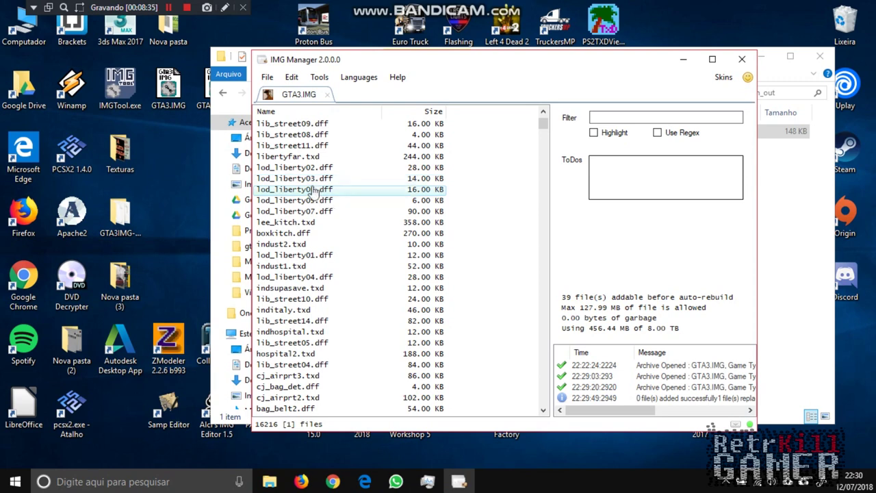
scroll(313, 178, up, 15)
scroll(316, 132, up, 2)
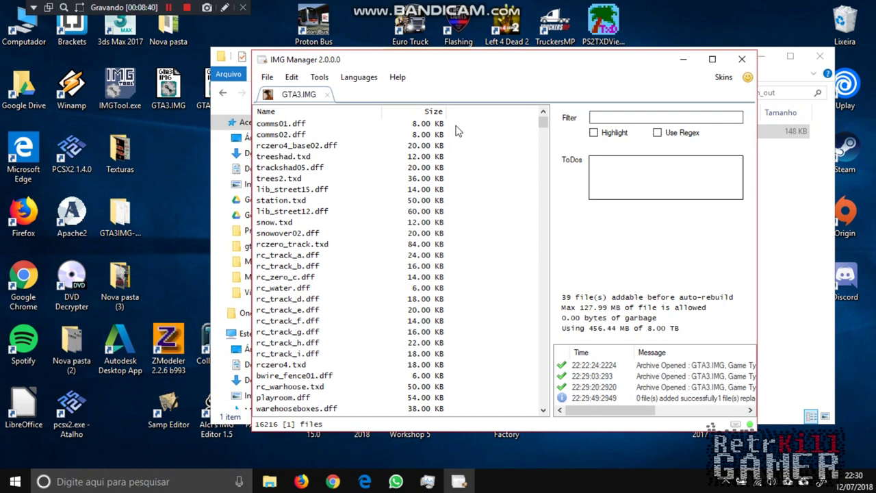
click(267, 77)
click(267, 77)
click(267, 77)
click(747, 77)
click(747, 77)
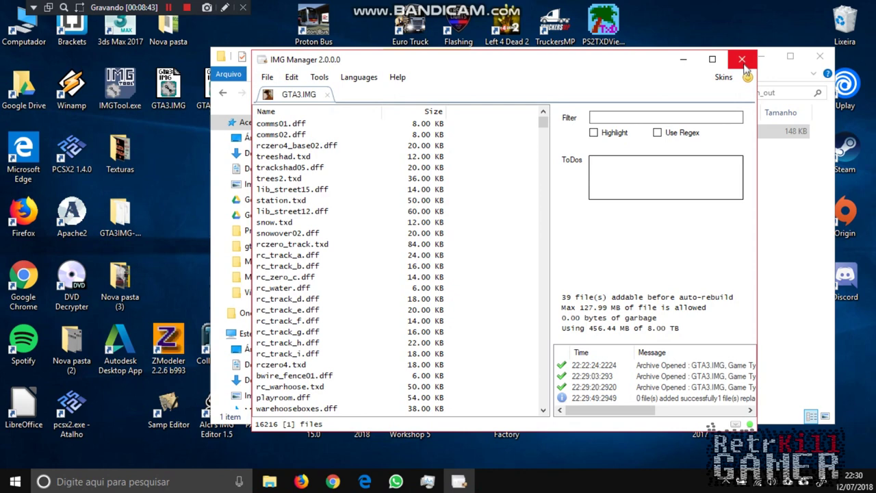
click(741, 59)
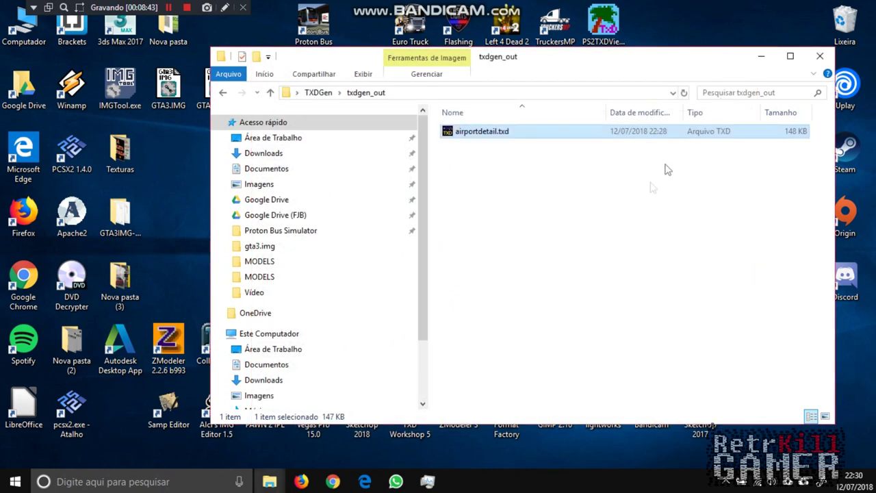
Step: In a new File Explorer window, open the folder C:\Games\Alpha TC GTA Brasil - Instalador
click(318, 92)
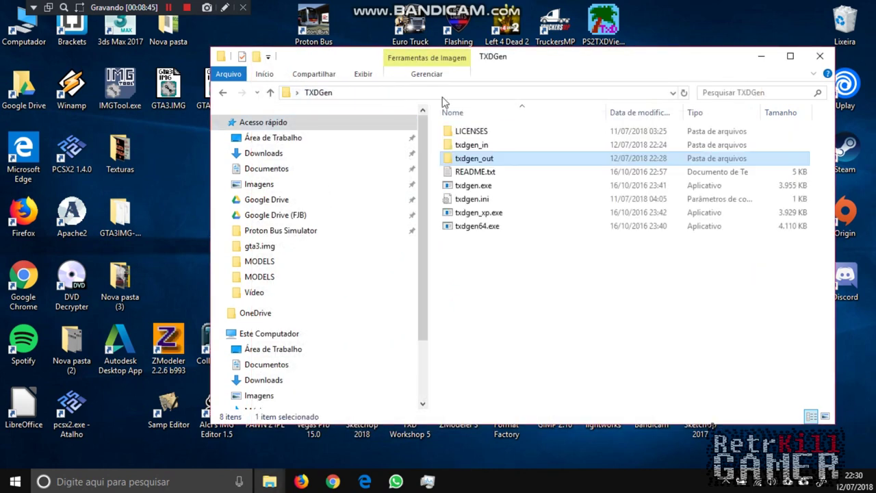
click(317, 92)
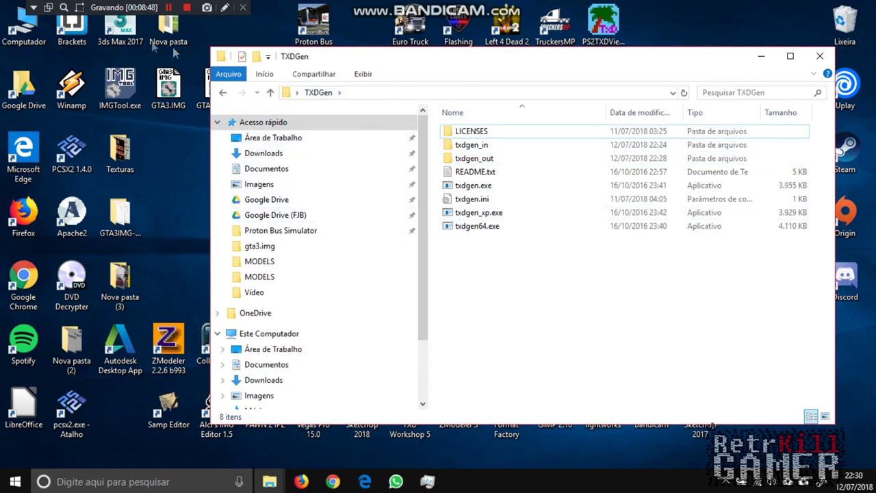
click(21, 29)
double_click(21, 29)
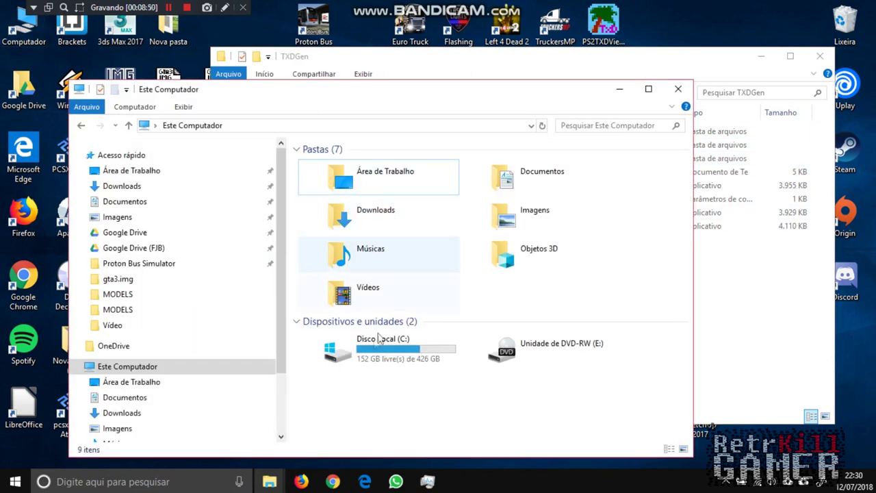
double_click(380, 357)
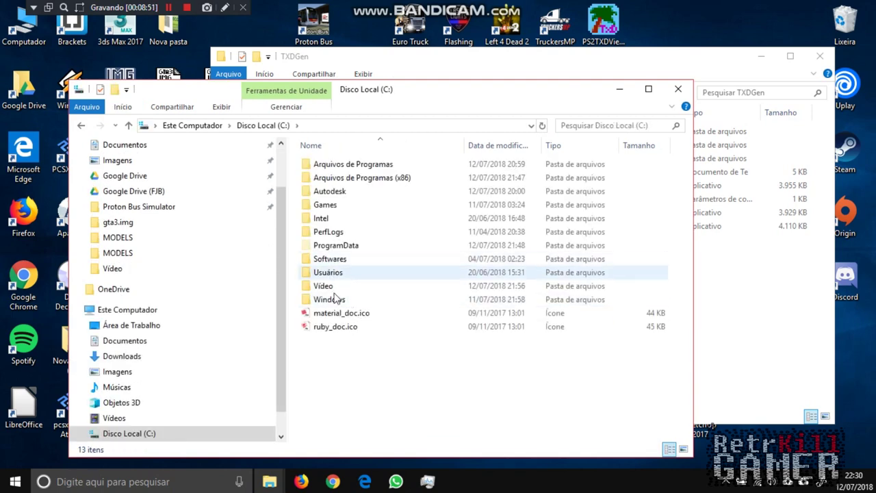
click(333, 272)
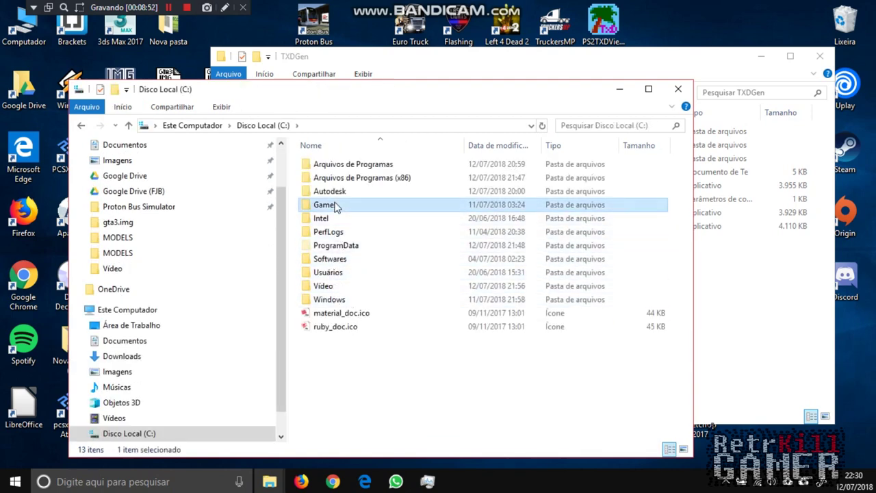
double_click(326, 204)
double_click(370, 164)
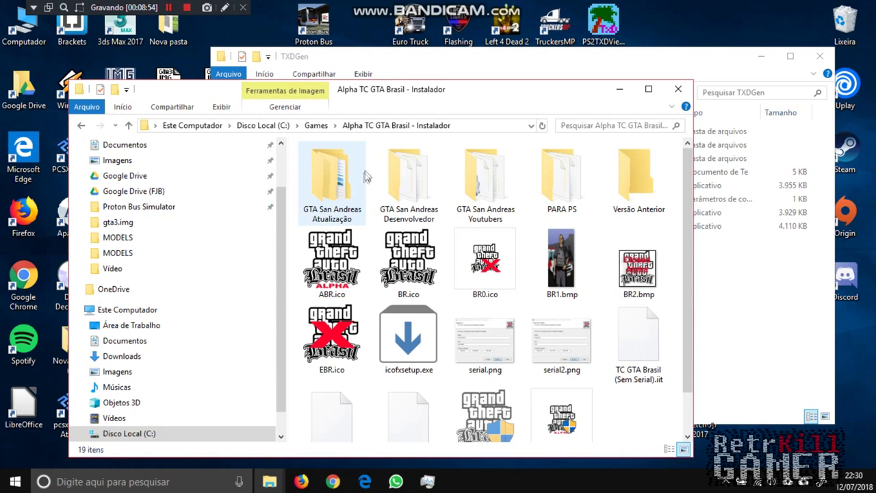
Step: Copy american.gxt from GTA San Andreas Desenvolvedor\modloader\TC_GTA_BR_CLOSED-ALPHA-BASE_P1\text
double_click(404, 195)
double_click(340, 233)
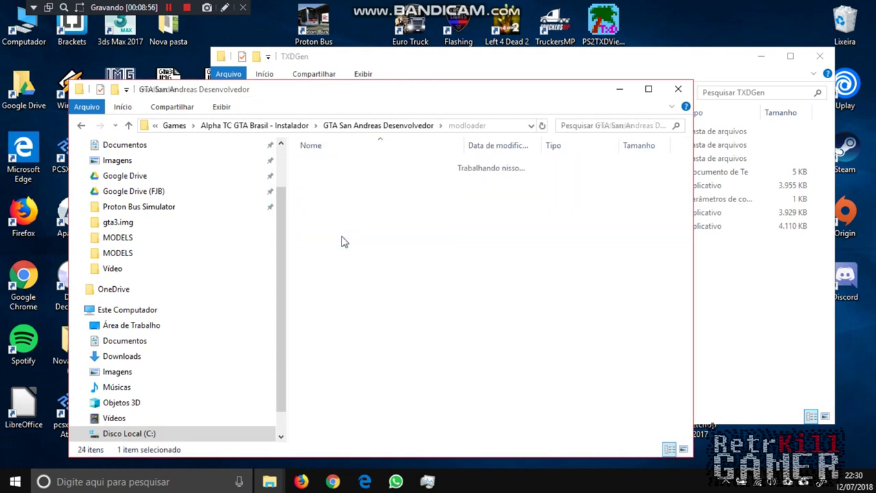
double_click(436, 205)
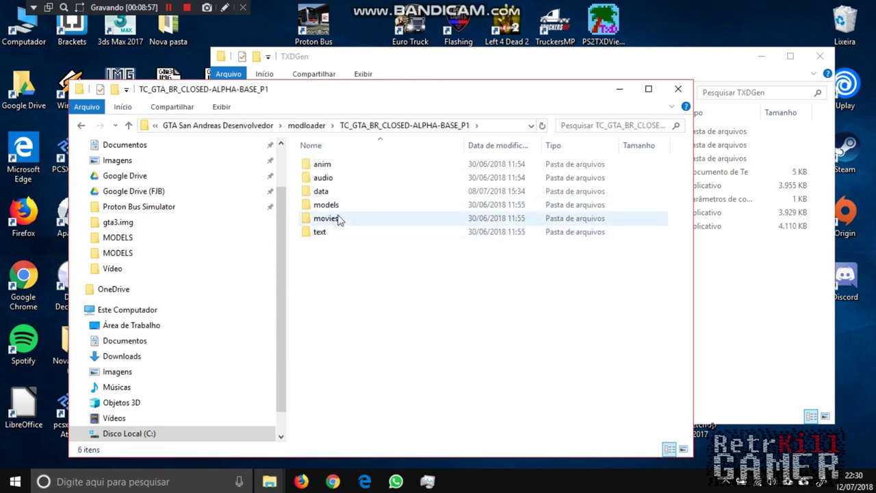
double_click(323, 233)
click(336, 168)
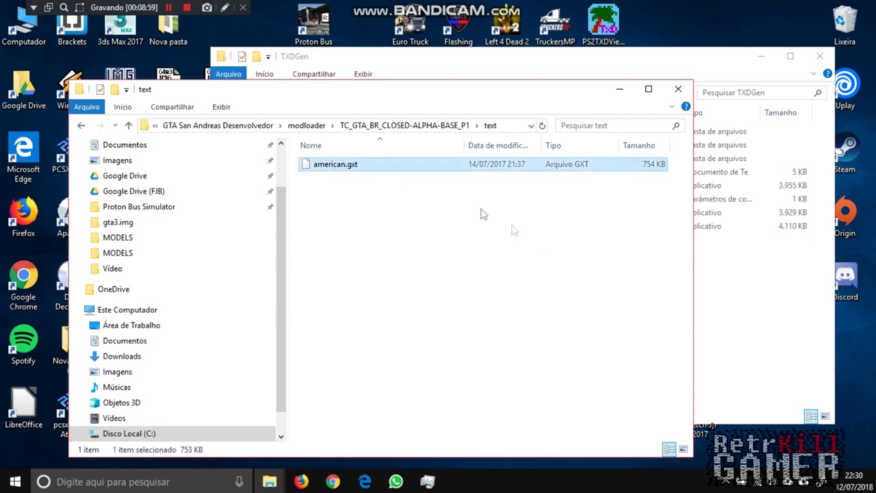
Step: In the TXDGen Explorer window, go to C:\Vídeo\GTASA-PS2-DESBLOQUEADO\SAN_ANDREAS
click(782, 347)
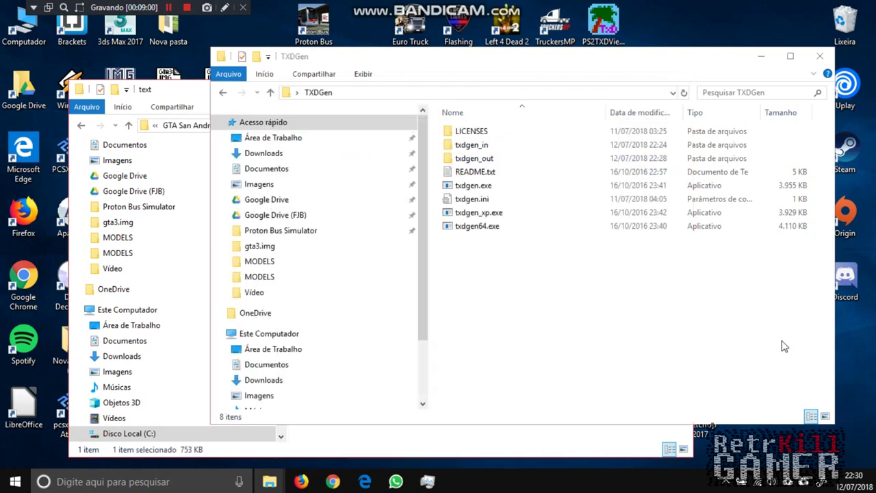
click(267, 333)
double_click(518, 324)
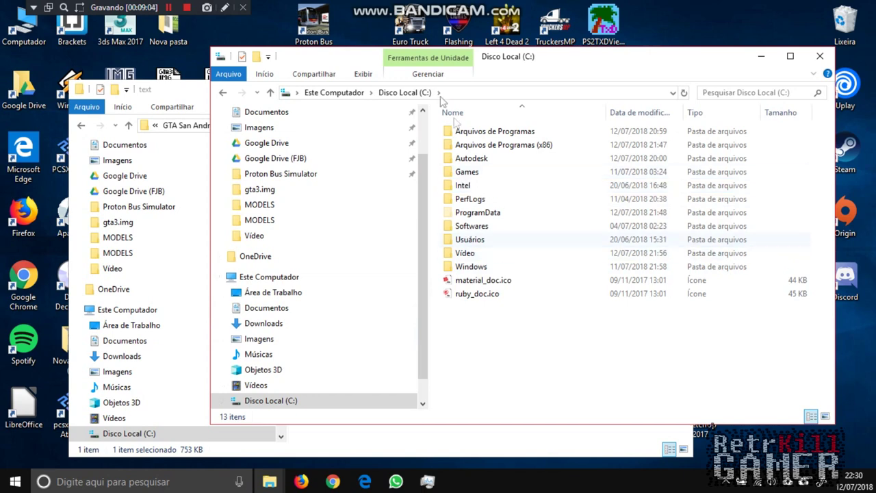
click(464, 253)
double_click(464, 253)
double_click(504, 145)
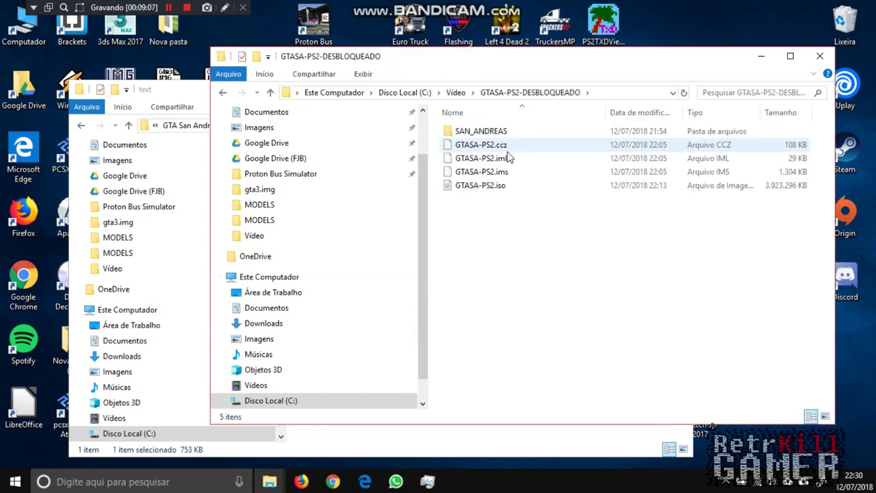
double_click(487, 131)
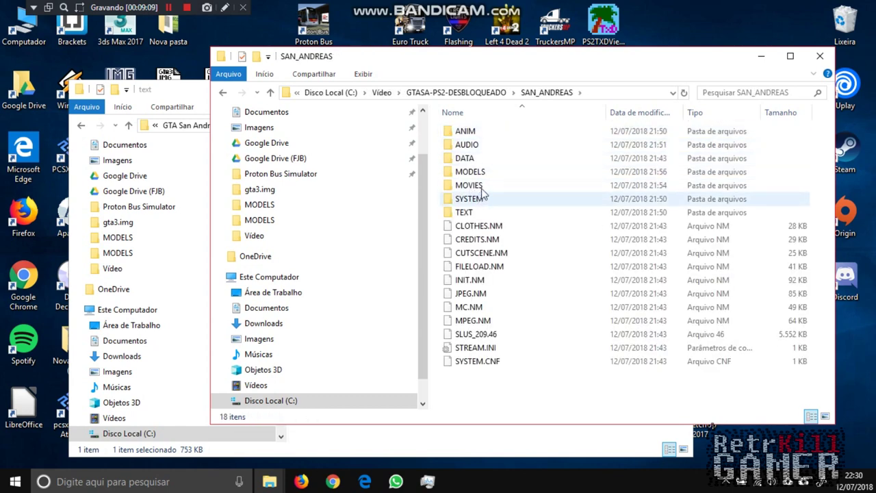
Step: Paste american.gxt into the SAN_ANDREAS TEXT folder, replacing the existing file, and refresh the folder
double_click(469, 215)
key(ctrl+v)
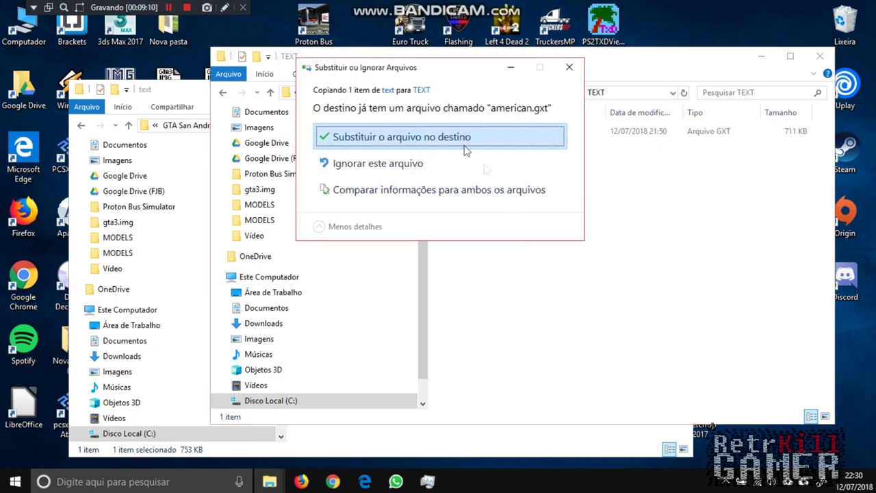
drag(466, 73, 318, 193)
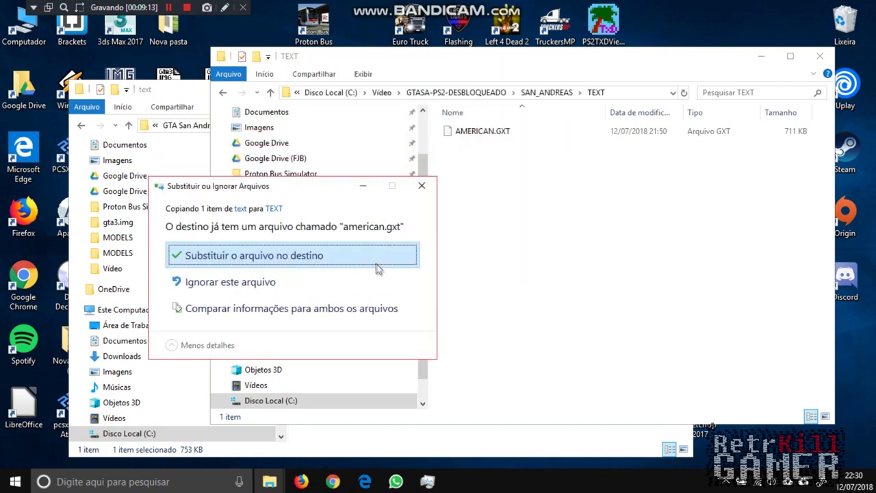
click(340, 262)
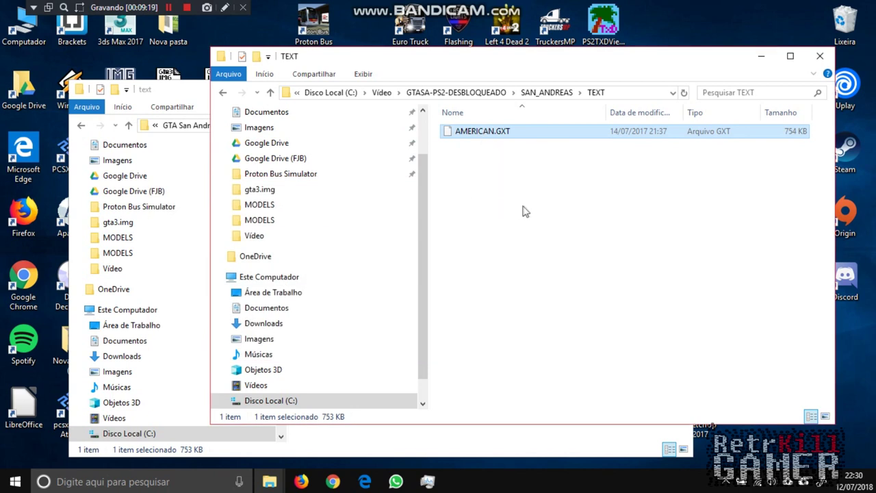
right_click(505, 190)
click(552, 236)
Step: Examine the AUDIO, MODELS and MODELS\COLL folders of SAN_ANDREAS, and minimize both Explorer windows
click(541, 93)
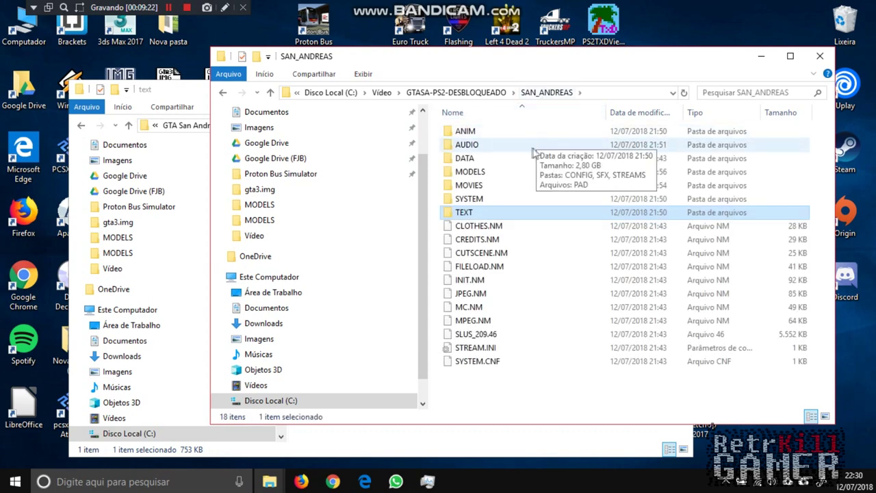
double_click(481, 146)
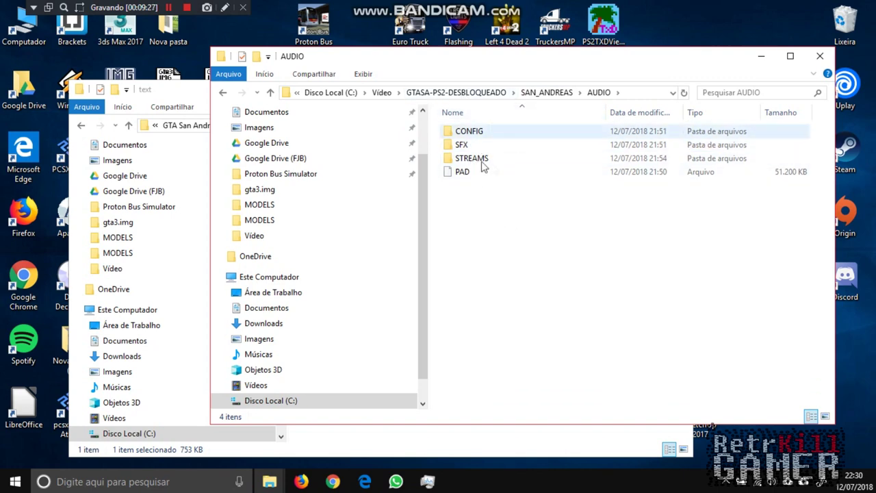
click(535, 95)
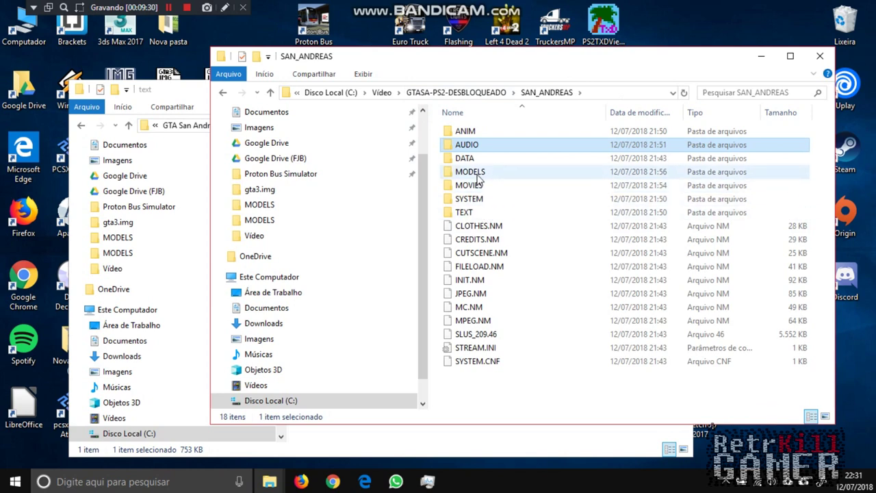
double_click(472, 174)
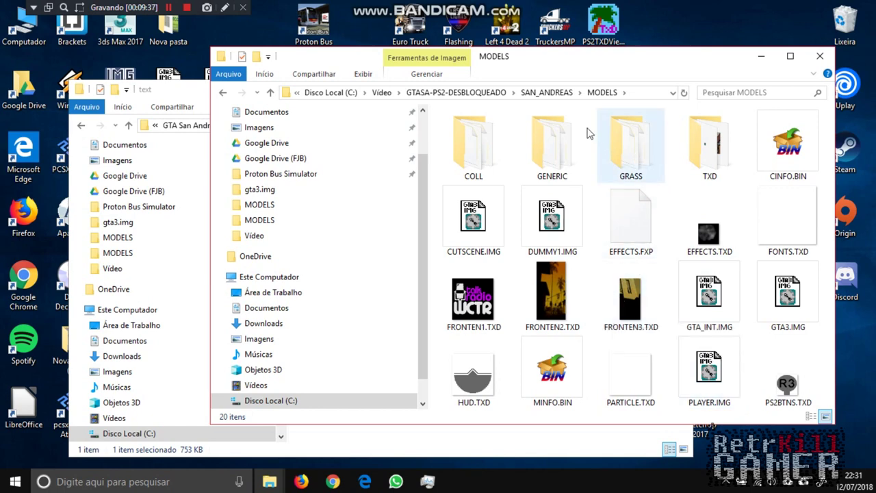
double_click(473, 122)
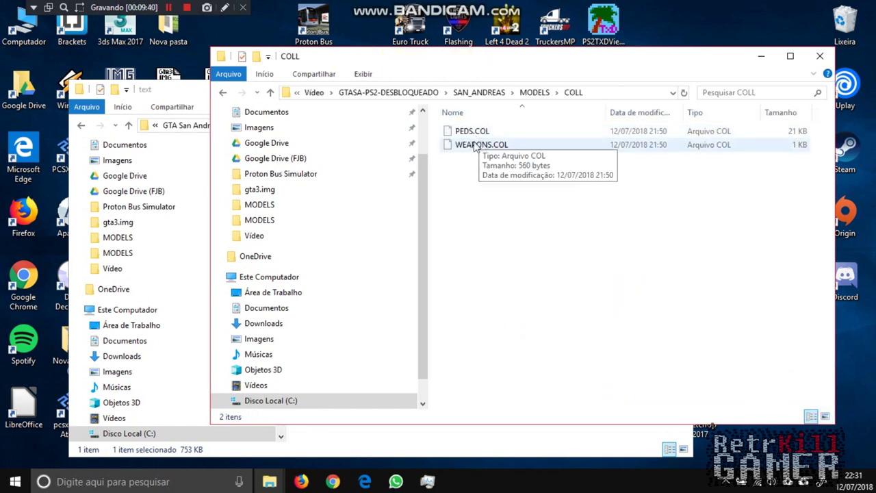
click(534, 92)
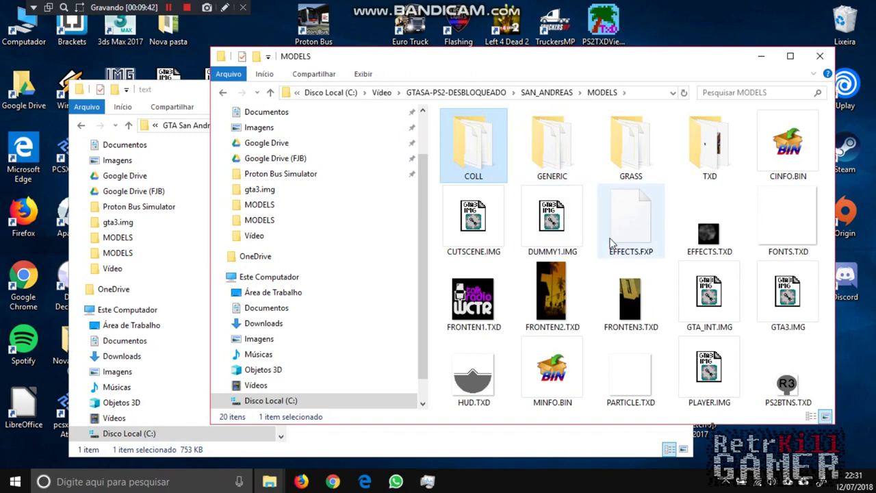
click(761, 56)
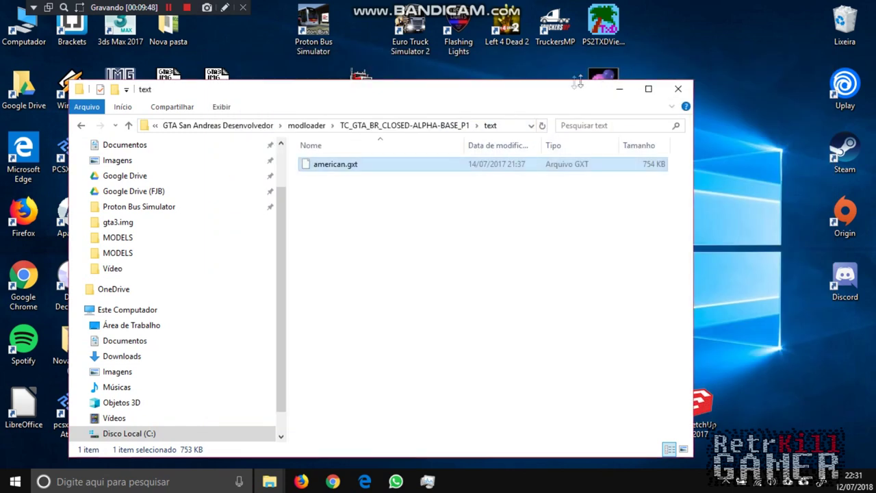
click(619, 86)
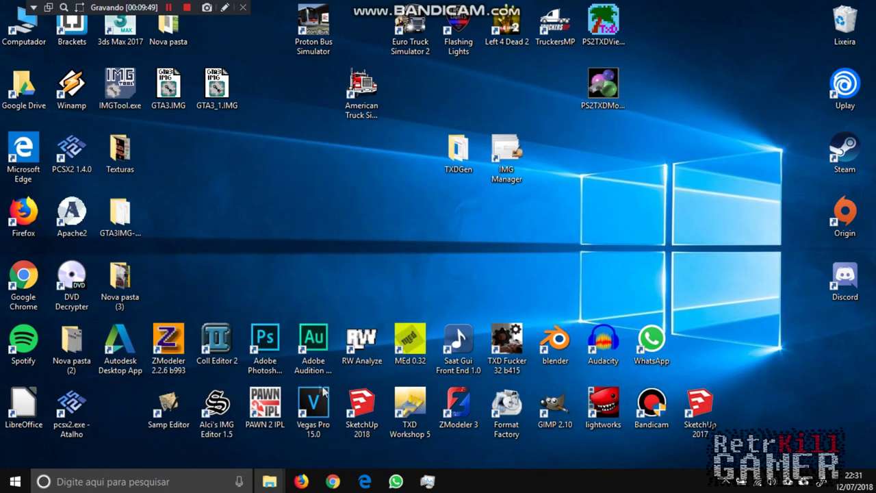